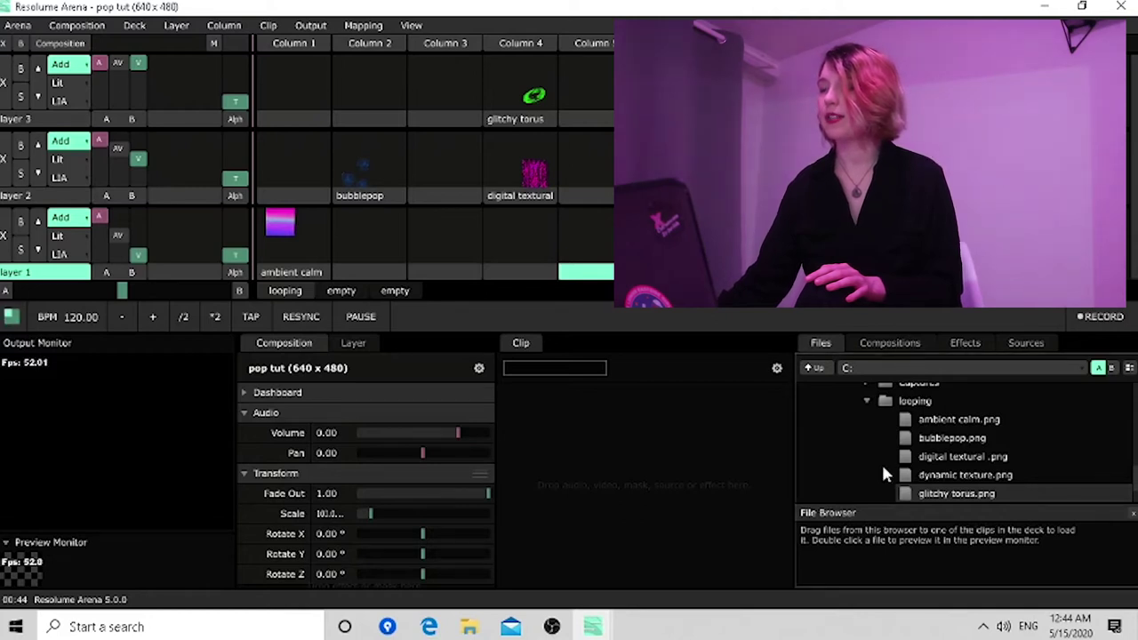
Add the HP Truevision HD 1 webcam from the Sources list to layer 3.
click(982, 347)
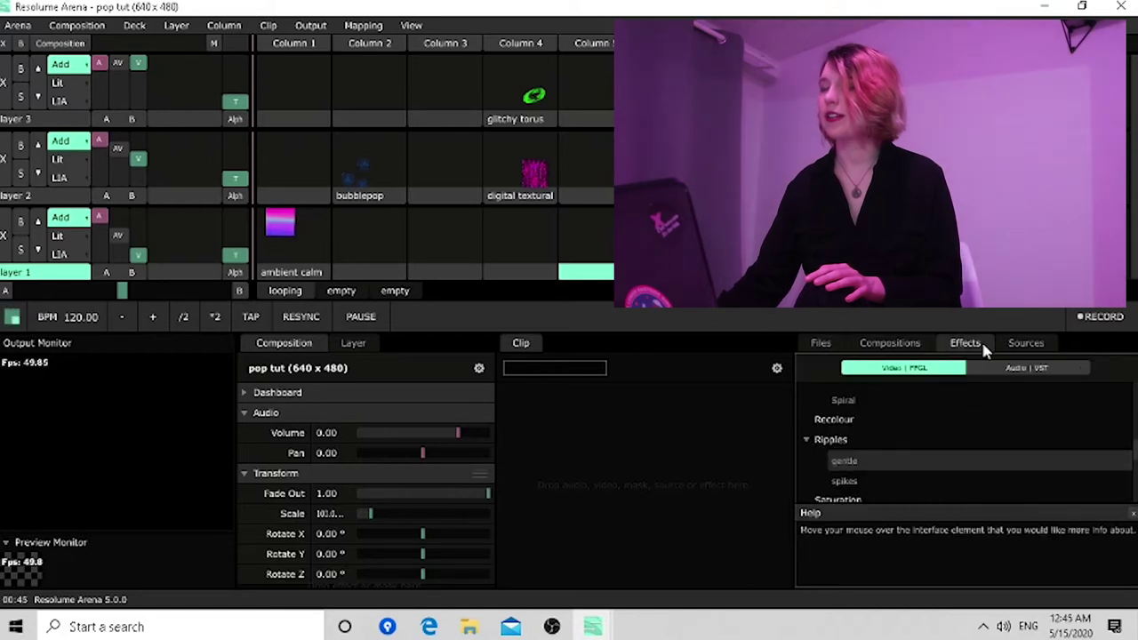
click(1031, 345)
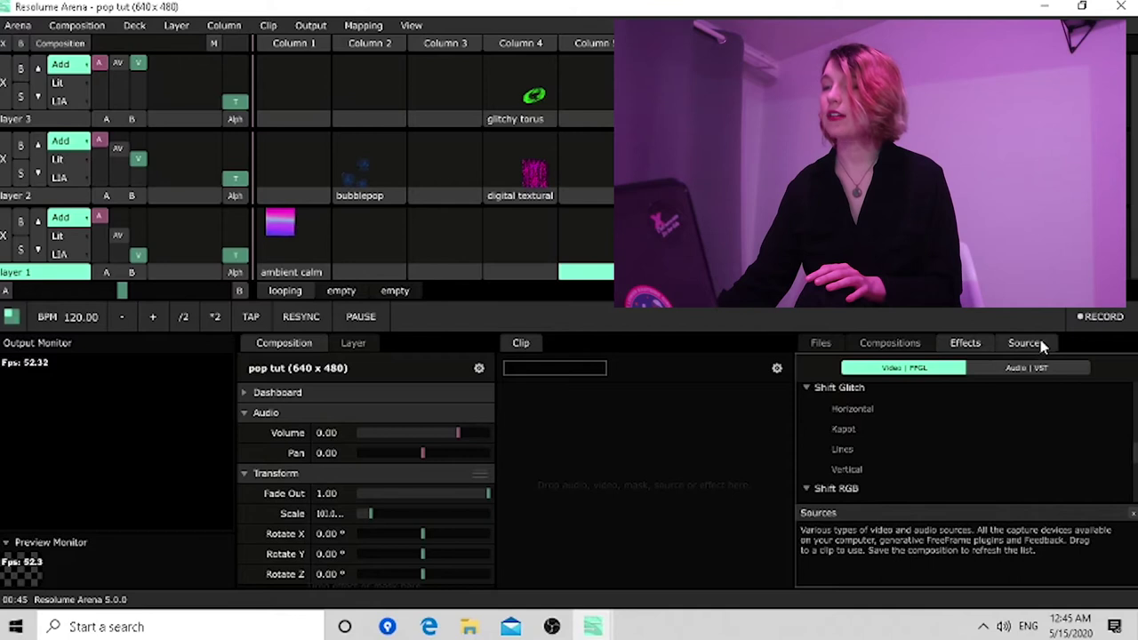
click(1031, 344)
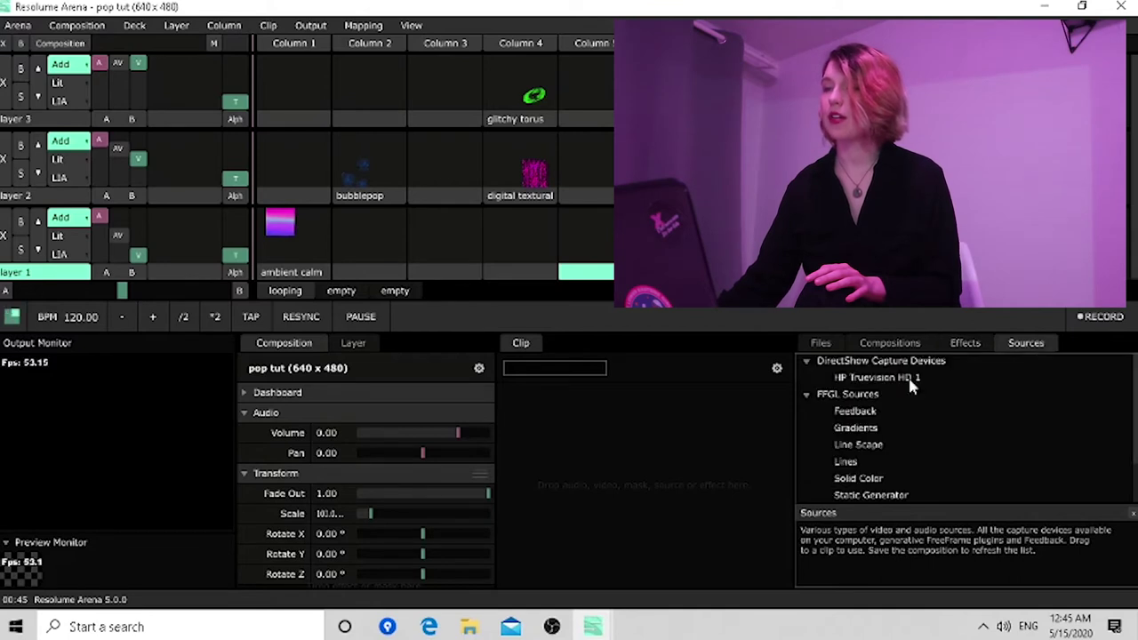
click(909, 377)
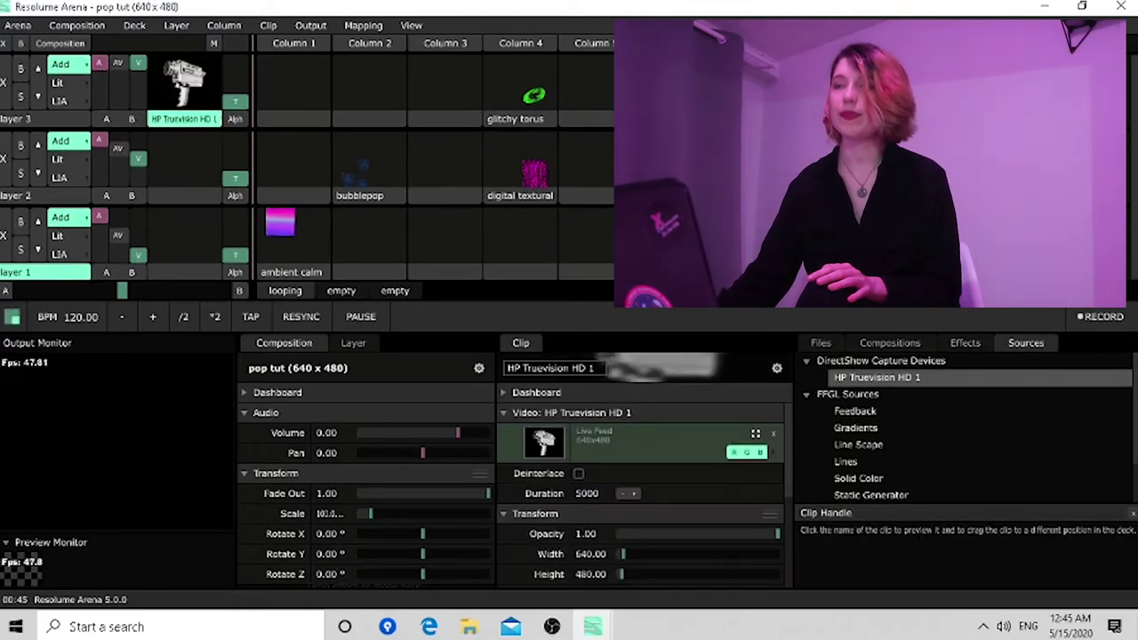
Clear the webcam clip from layer 3 and trigger the ambient calm clip.
right_click(624, 371)
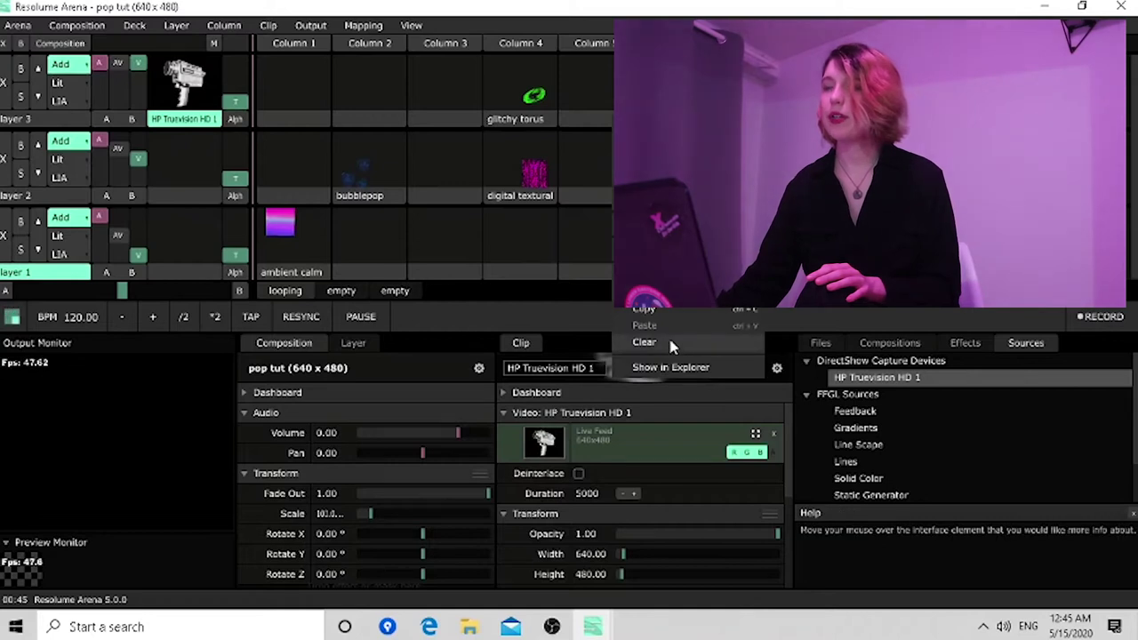
click(645, 343)
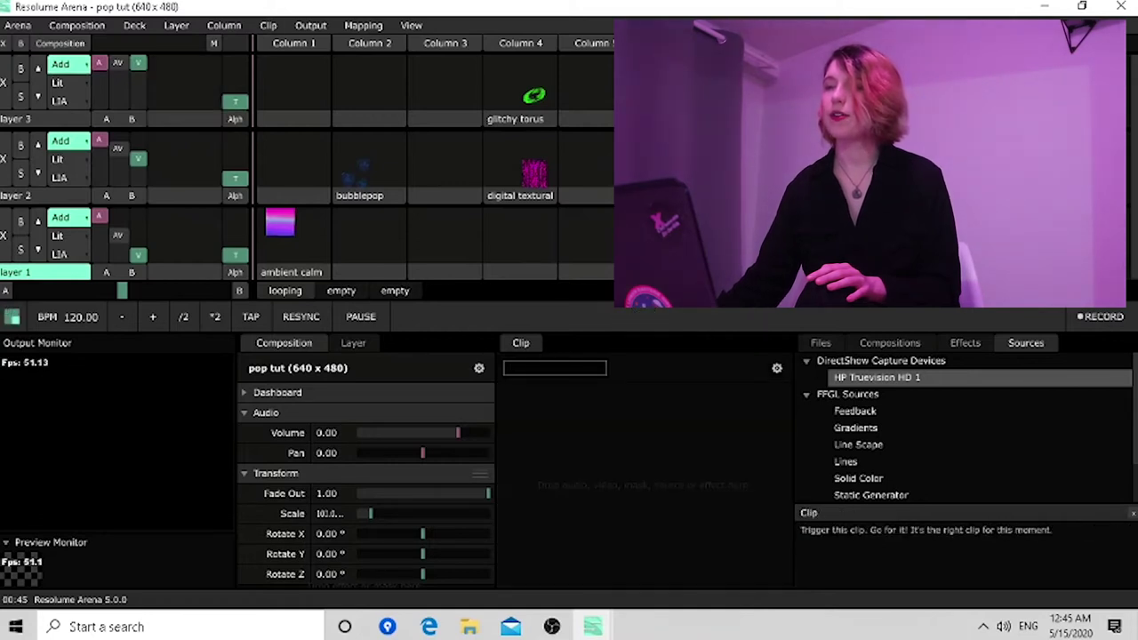
scroll(862, 447, down, 1)
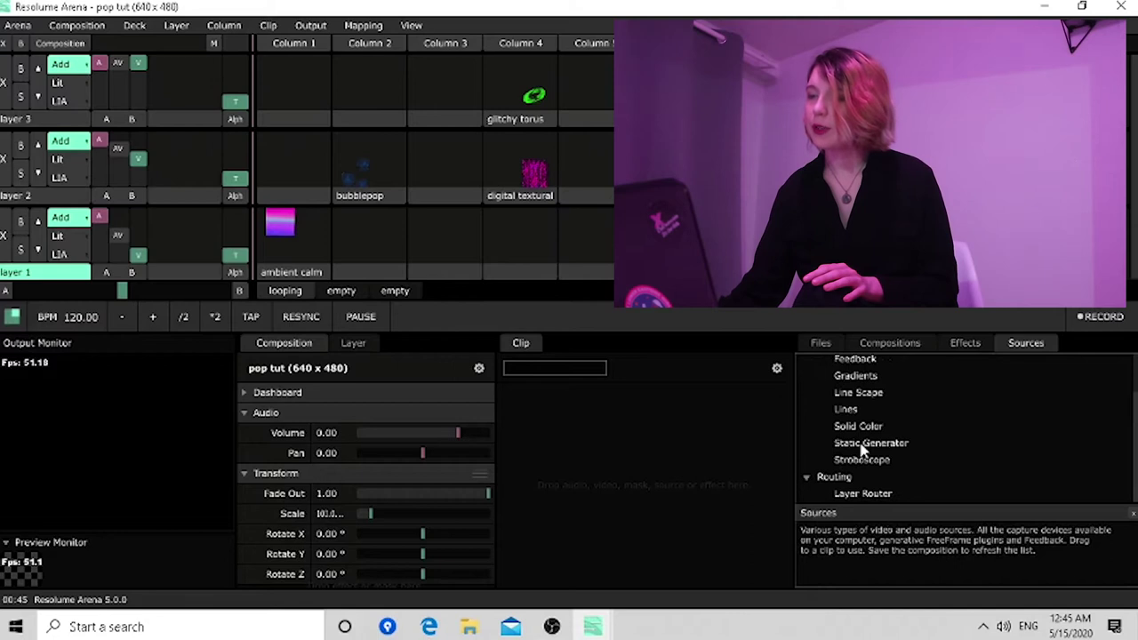
scroll(884, 425, up, 1)
scroll(871, 428, down, 1)
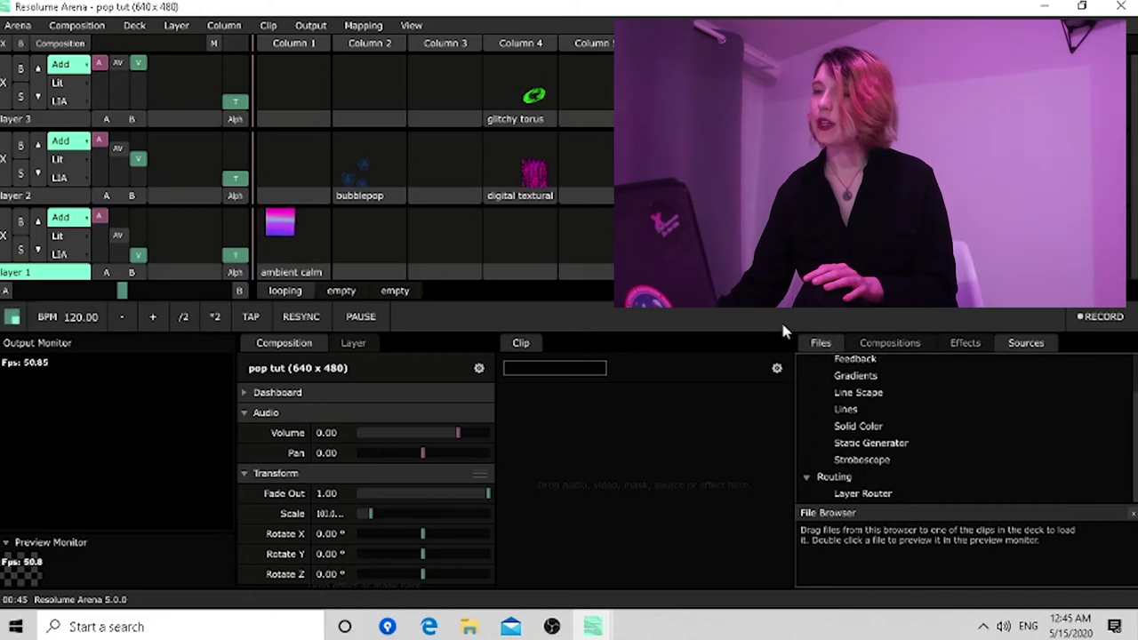
click(304, 234)
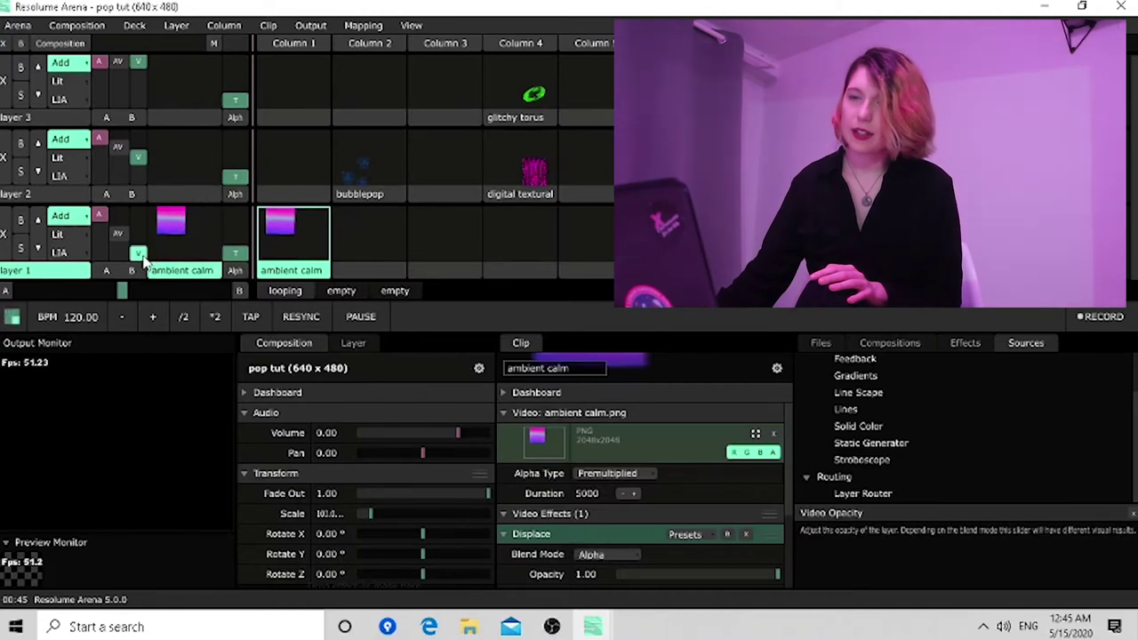
Raise layer 1's opacity, trigger bubblepop on layer 2, and raise layer 2's opacity.
drag(147, 255, 142, 239)
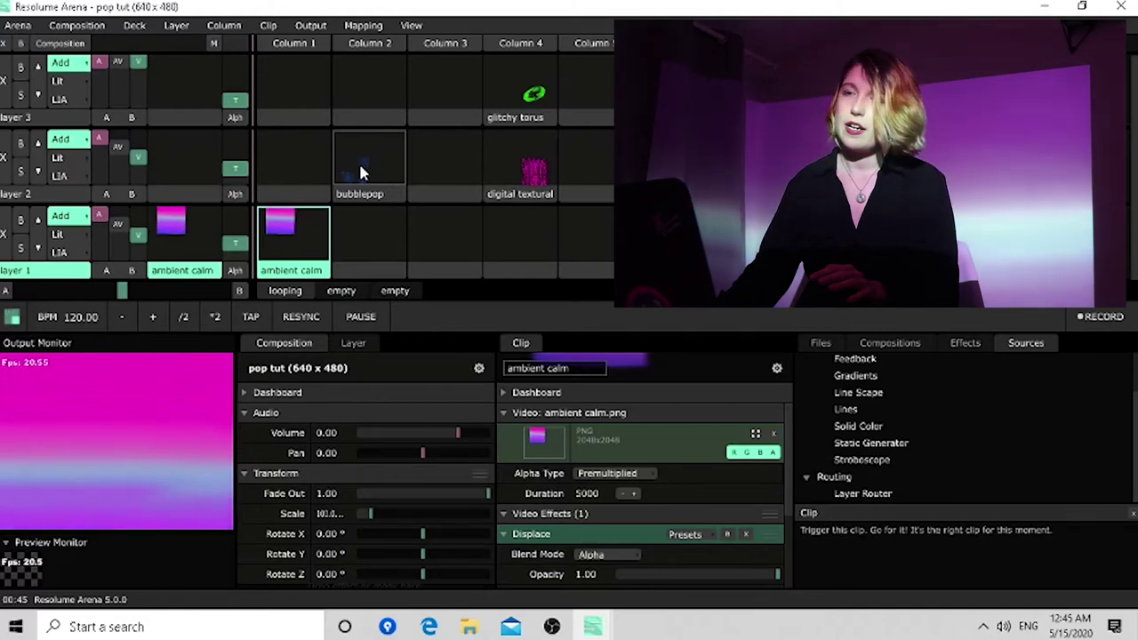
click(359, 171)
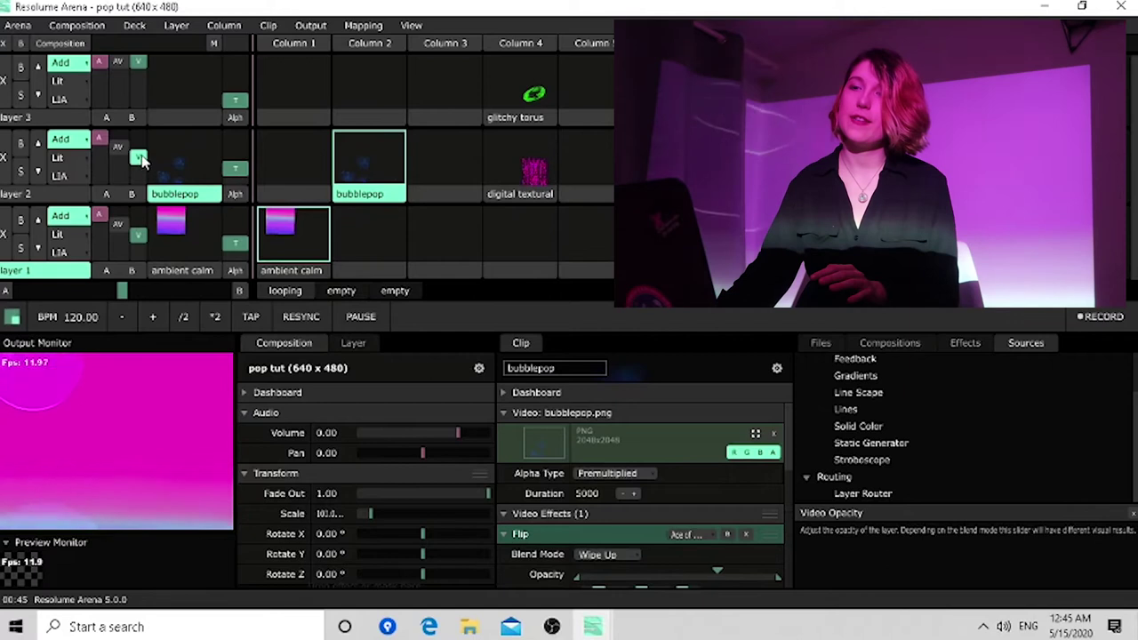
drag(141, 158, 142, 136)
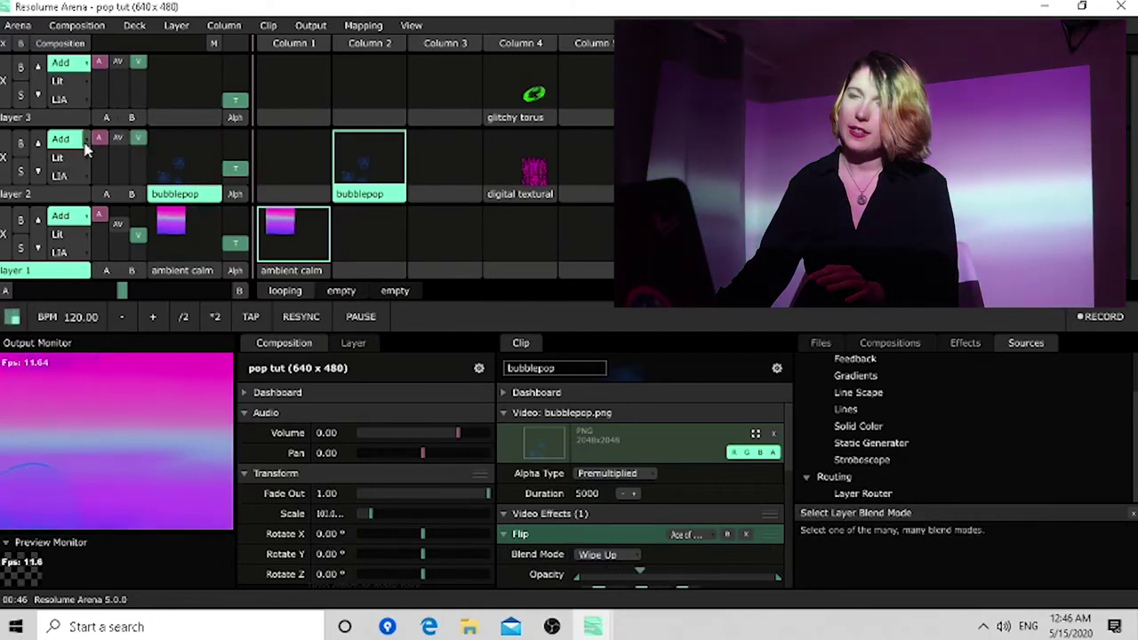
Try Subtract and then Displace as layer 2's blend mode.
click(86, 150)
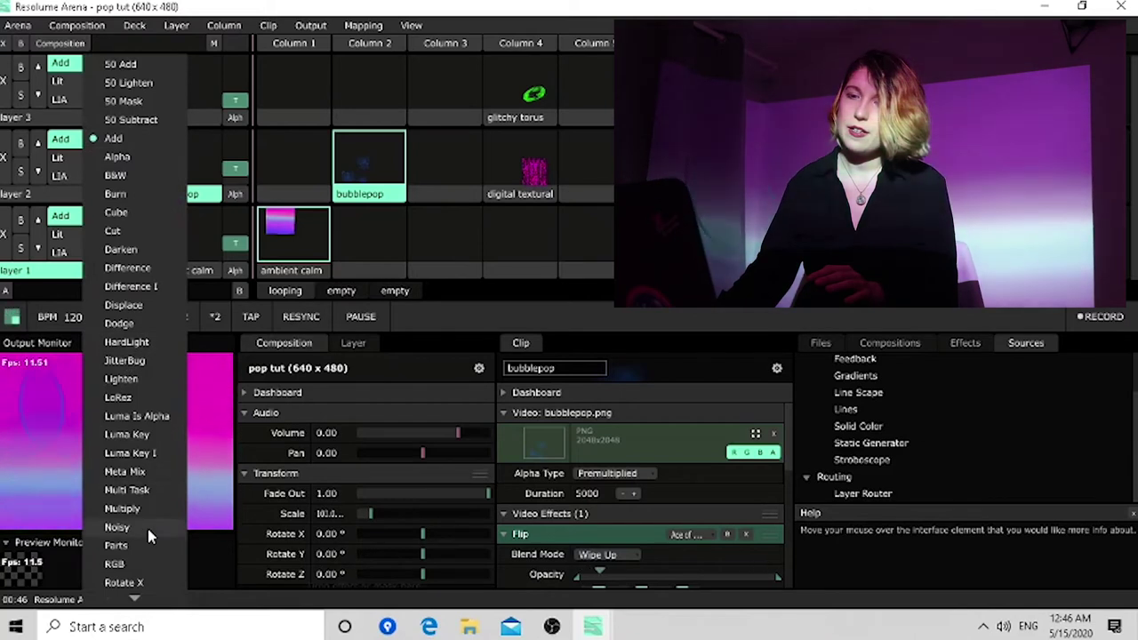
scroll(149, 535, down, 6)
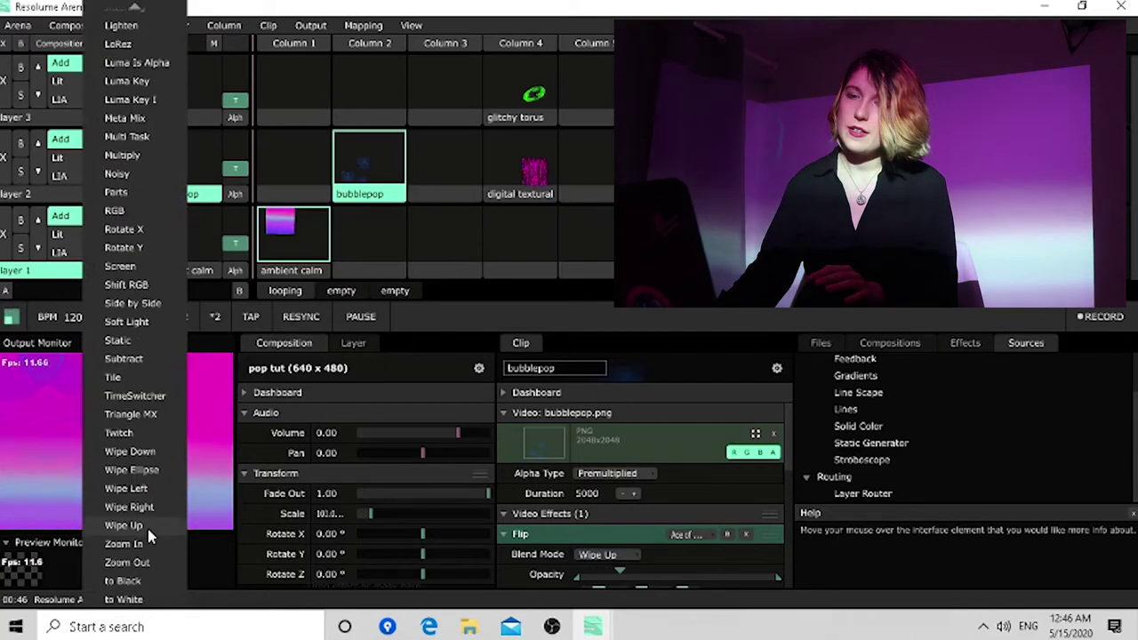
click(133, 361)
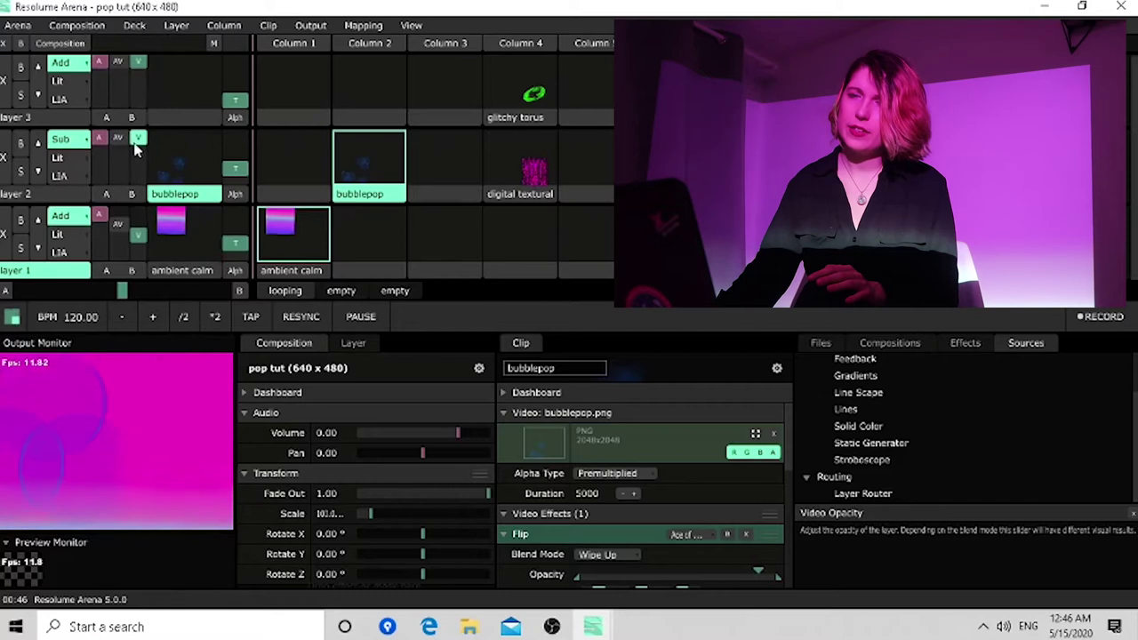
click(87, 142)
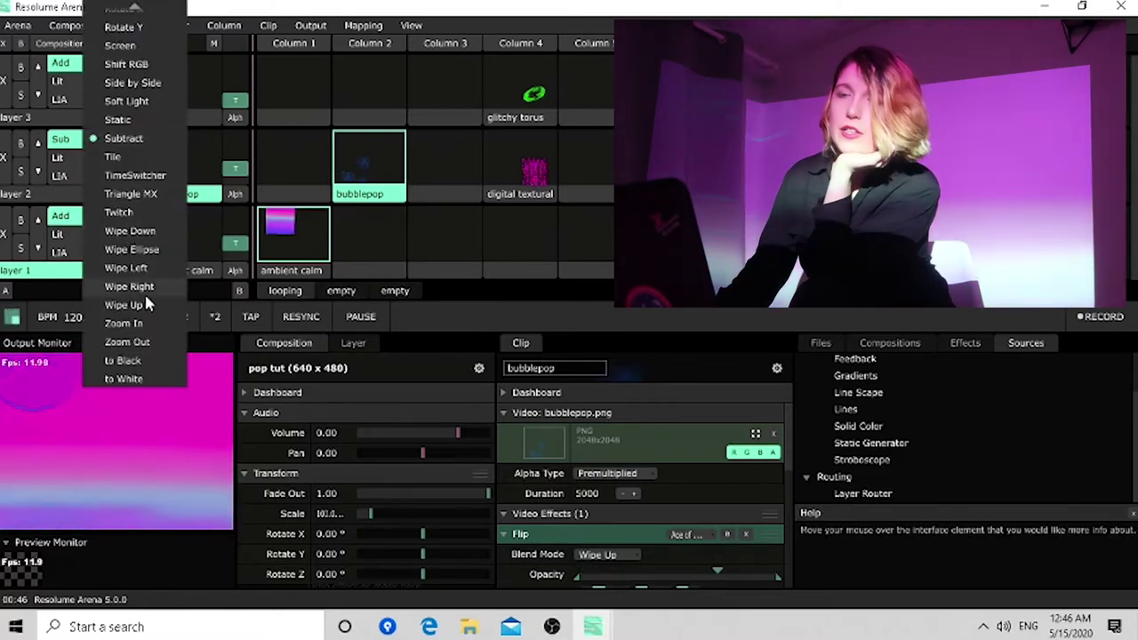
scroll(152, 275, up, 10)
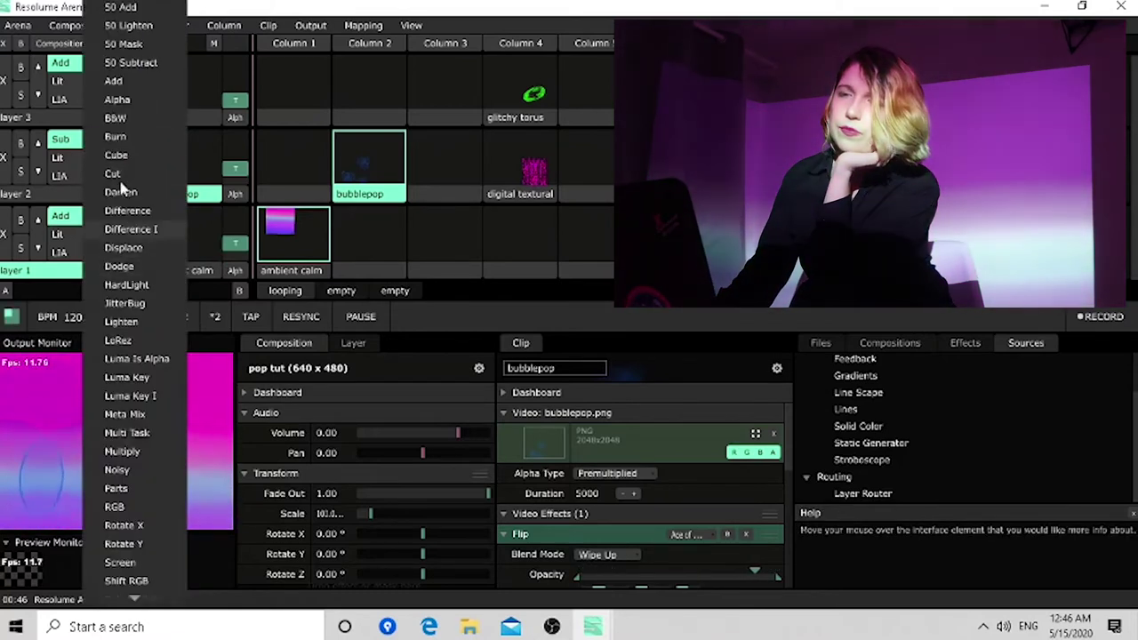
click(124, 248)
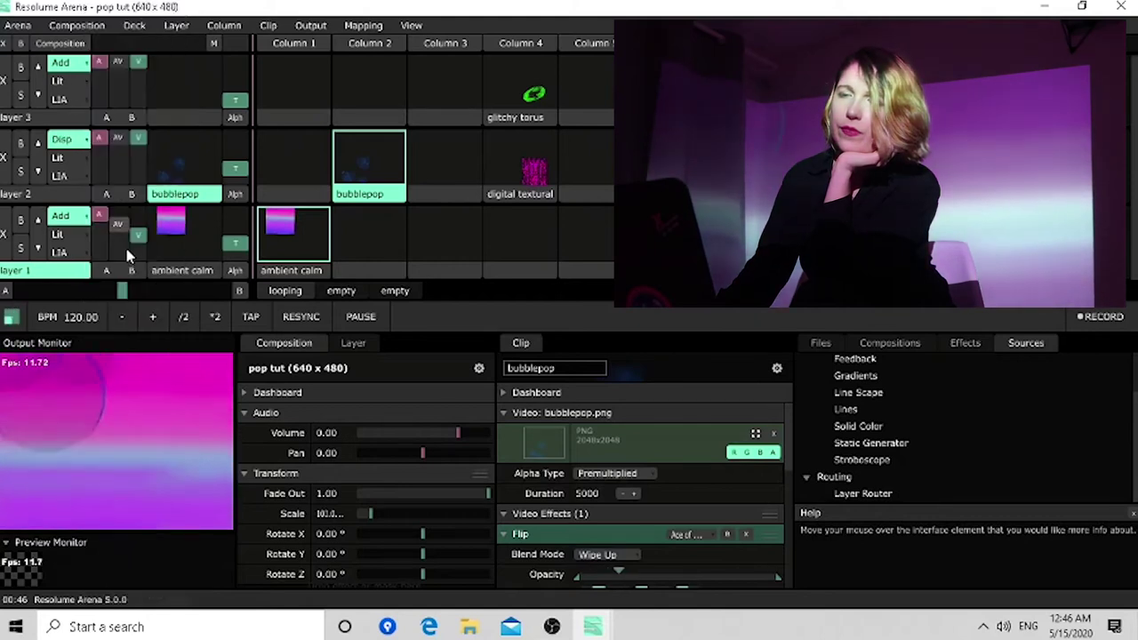
Set layer 2's blend mode to Difference and move digital textural into layer 1's Column 4.
click(86, 139)
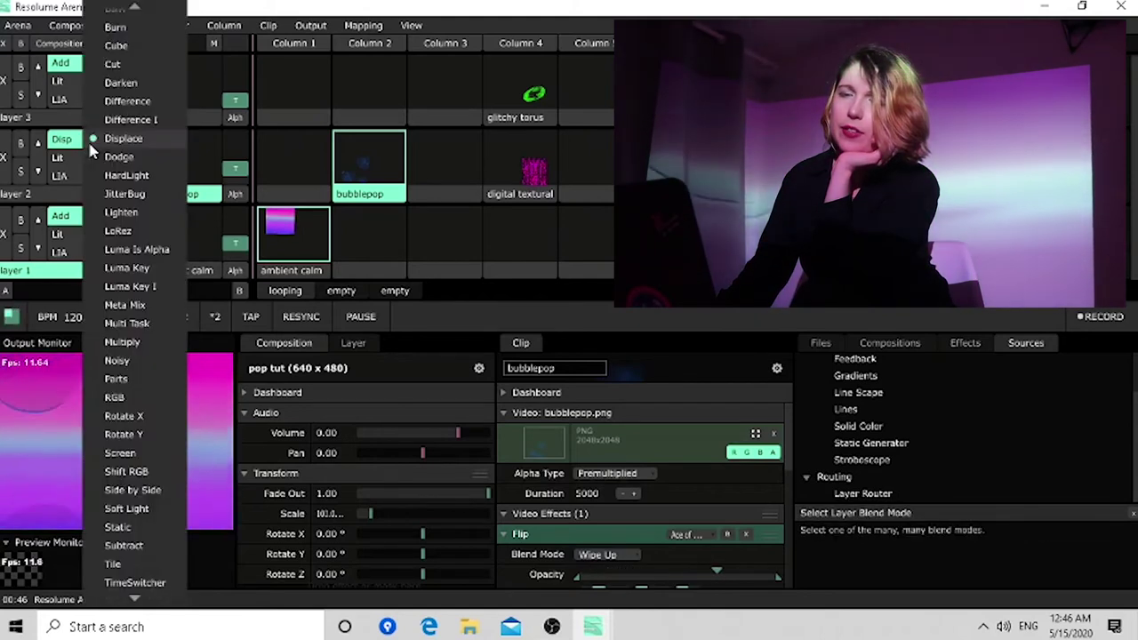
click(129, 119)
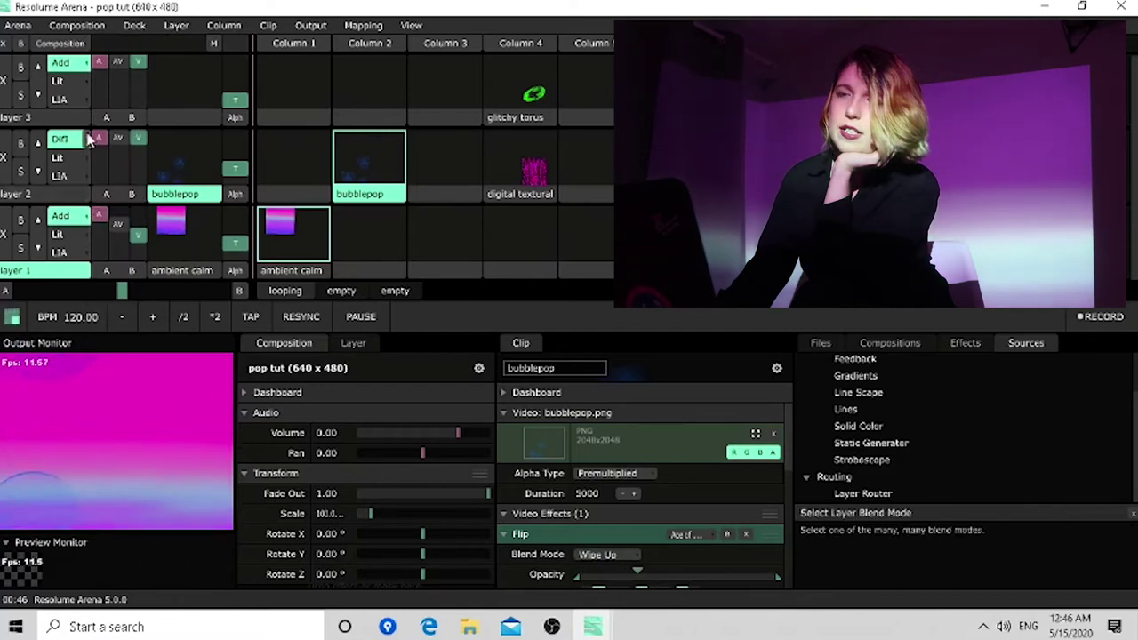
click(86, 140)
click(121, 118)
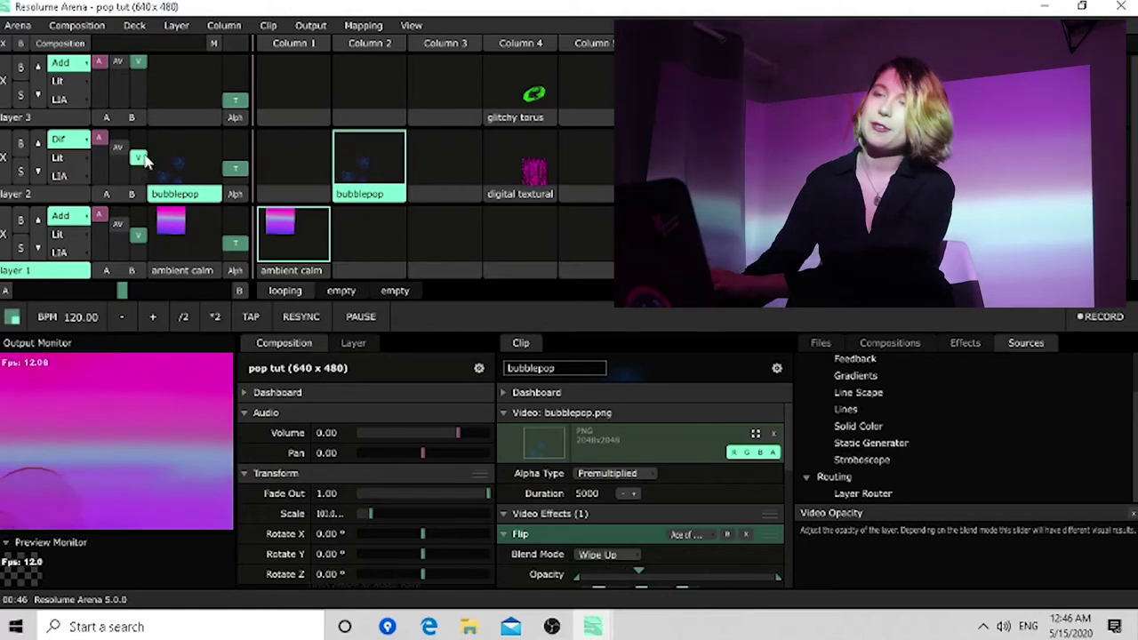
drag(514, 195, 524, 242)
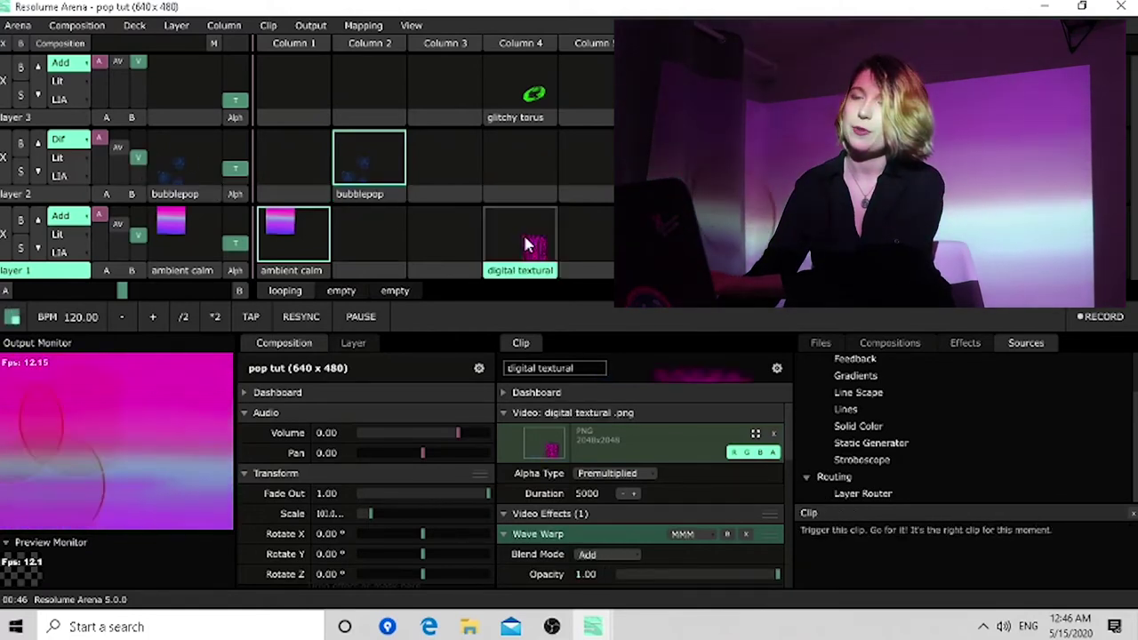
click(525, 243)
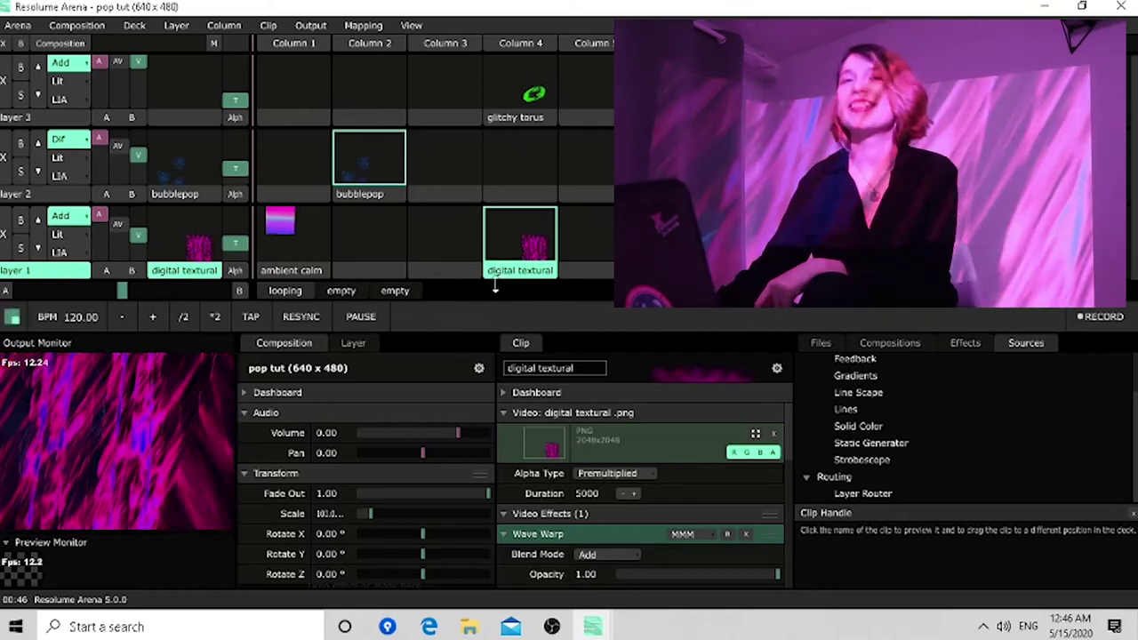
click(446, 224)
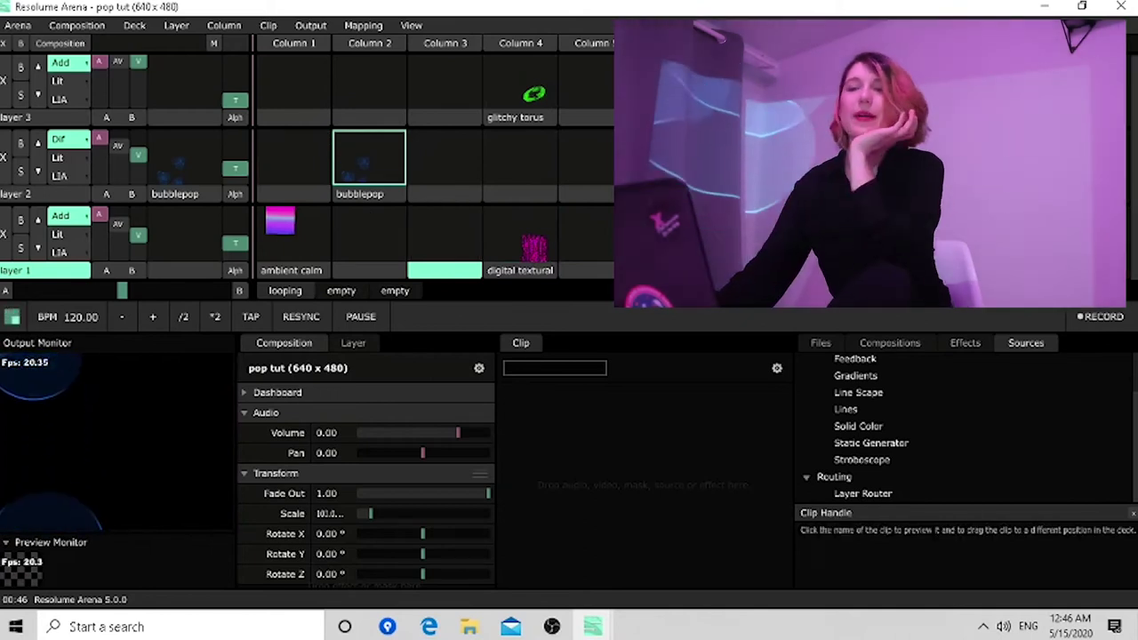
click(367, 169)
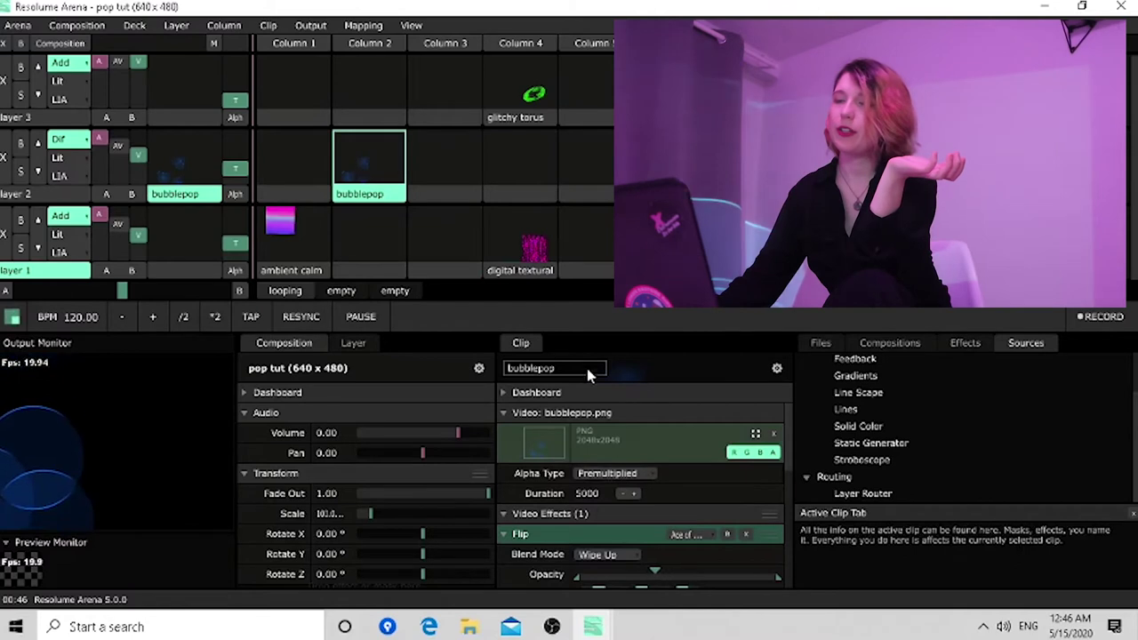
Trigger glitchy torus and add the Shift Glitch Horizontal effect to its clip.
scroll(640, 500, down, 3)
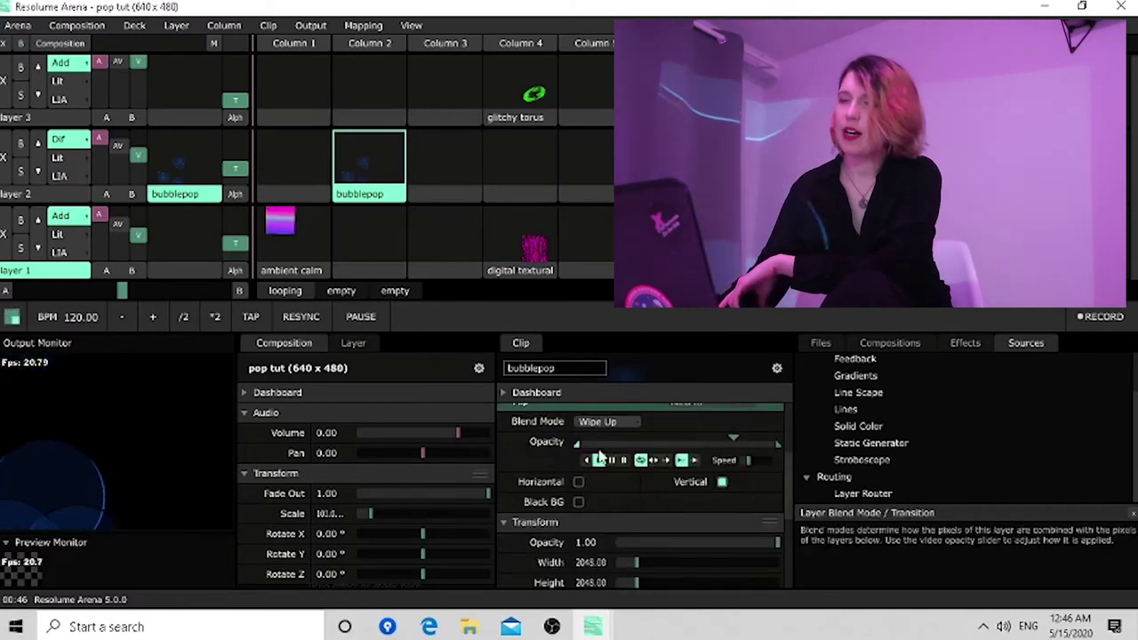
scroll(602, 469, up, 2)
click(967, 346)
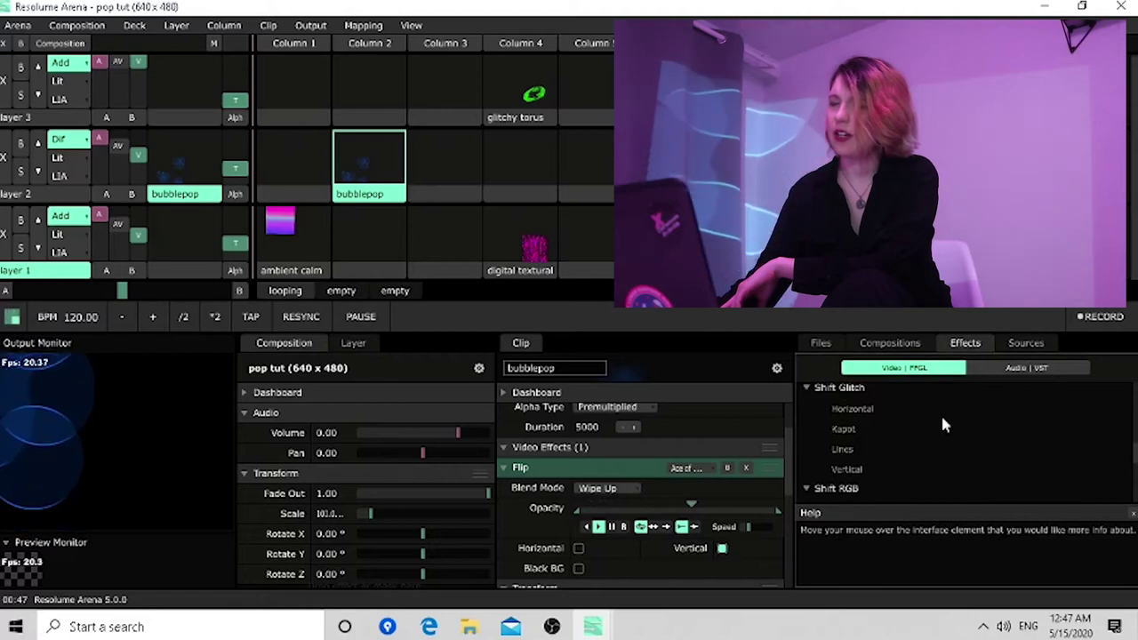
click(528, 102)
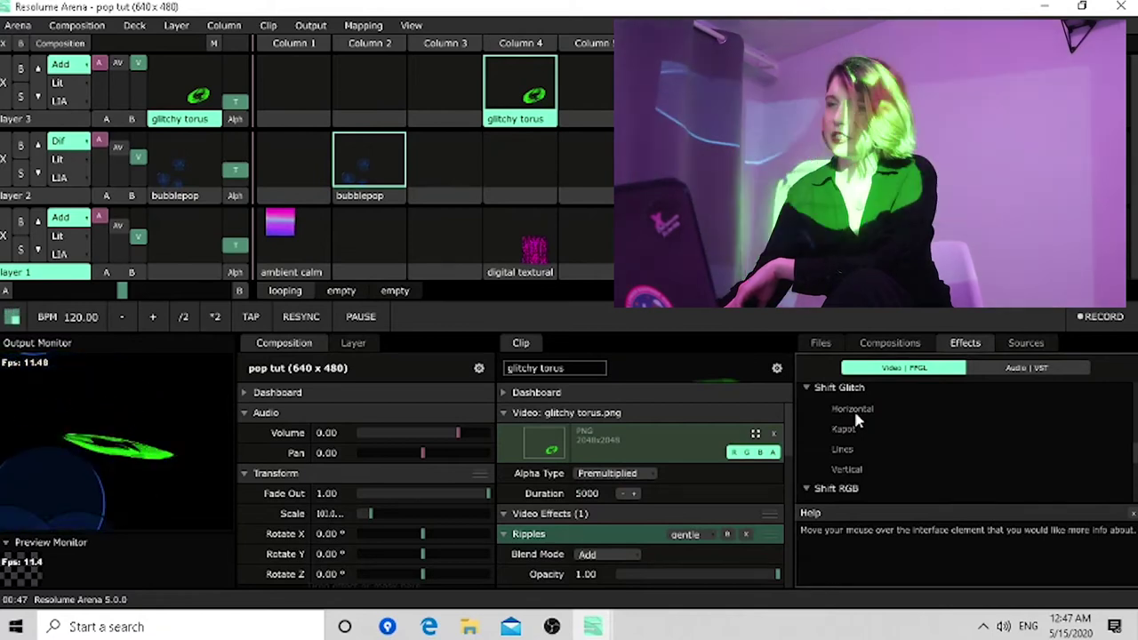
drag(849, 410, 610, 484)
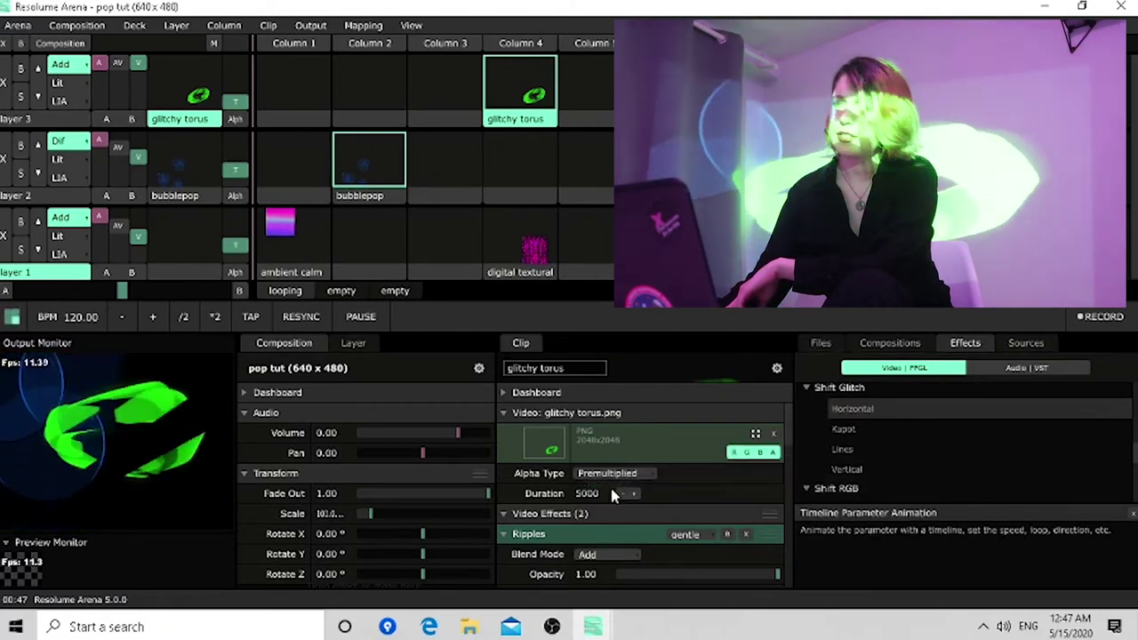
scroll(614, 486, down, 6)
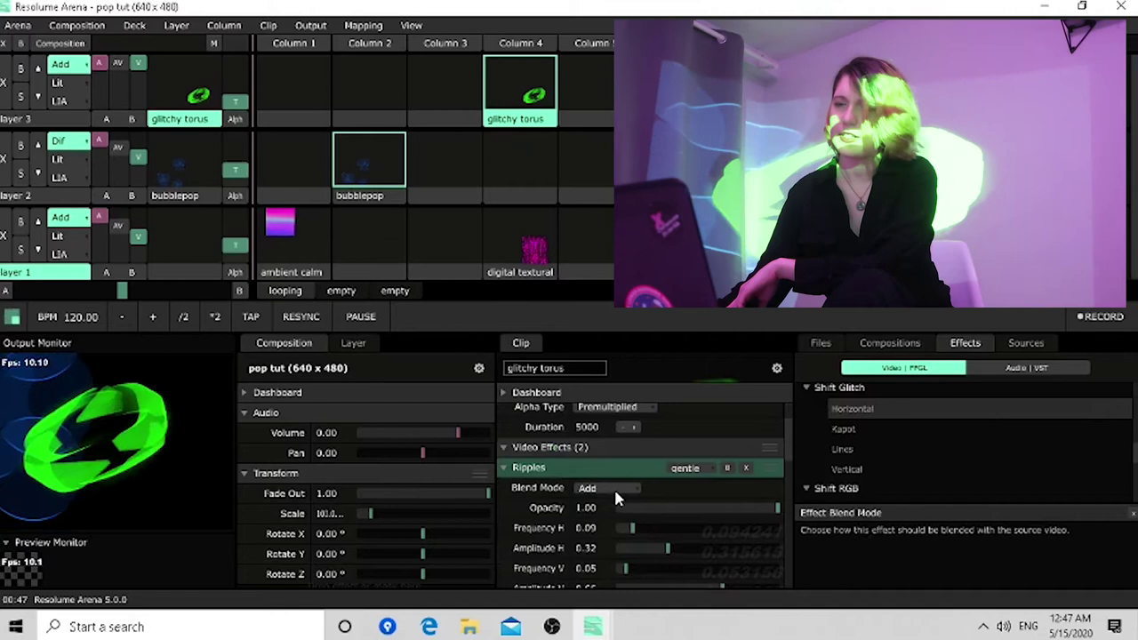
Animate Shift Glitch's Vertical parameter with a Timeline.
scroll(614, 489, down, 3)
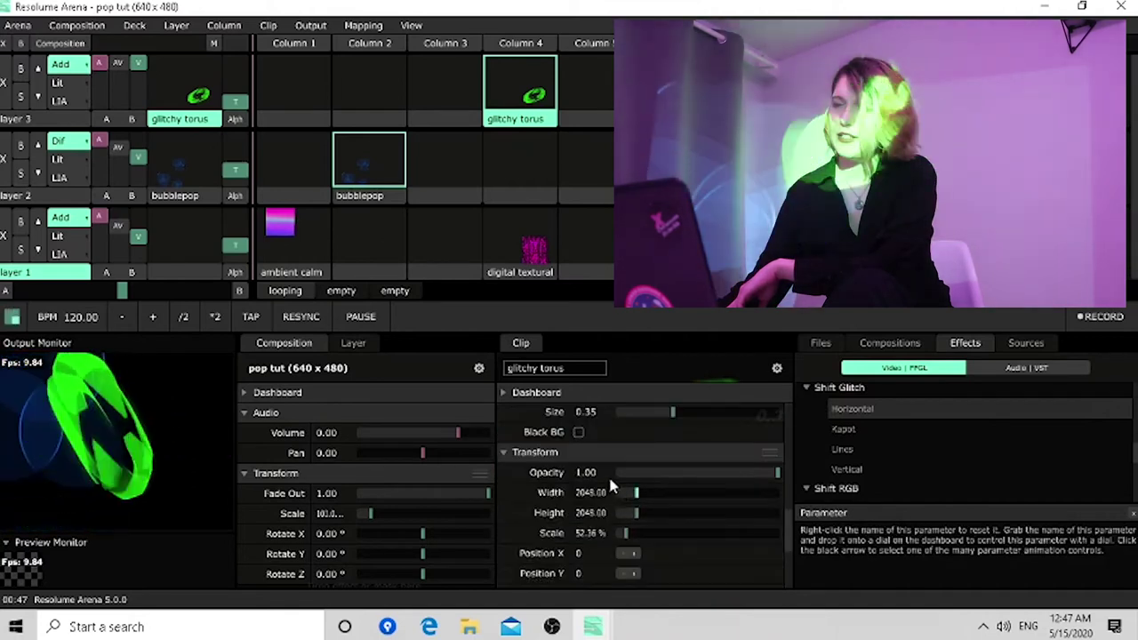
scroll(614, 480, up, 3)
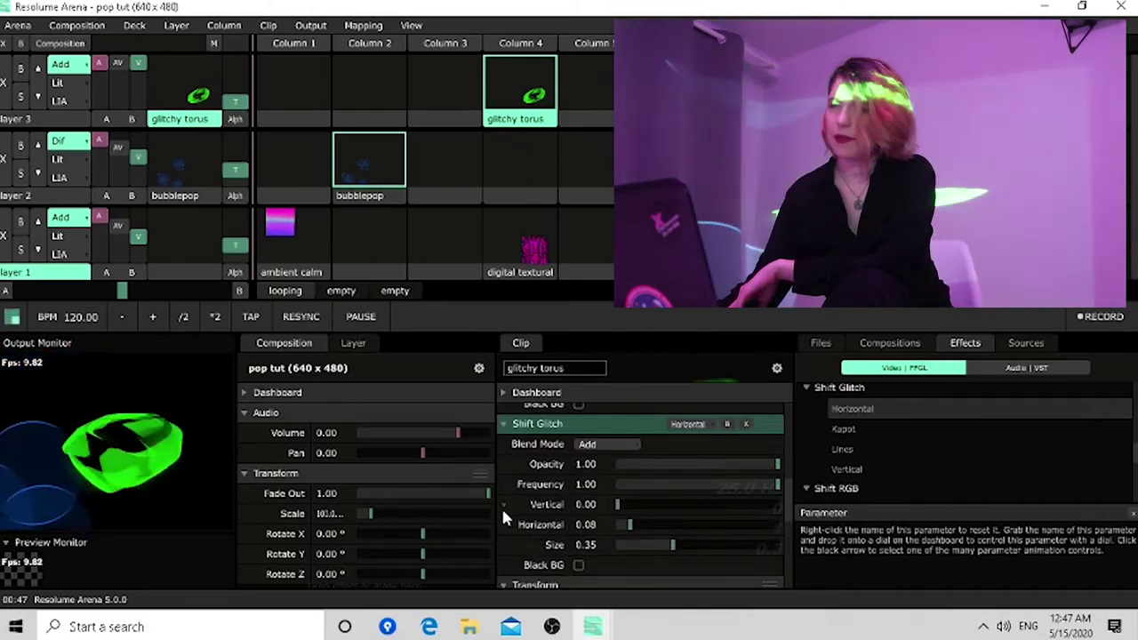
click(503, 505)
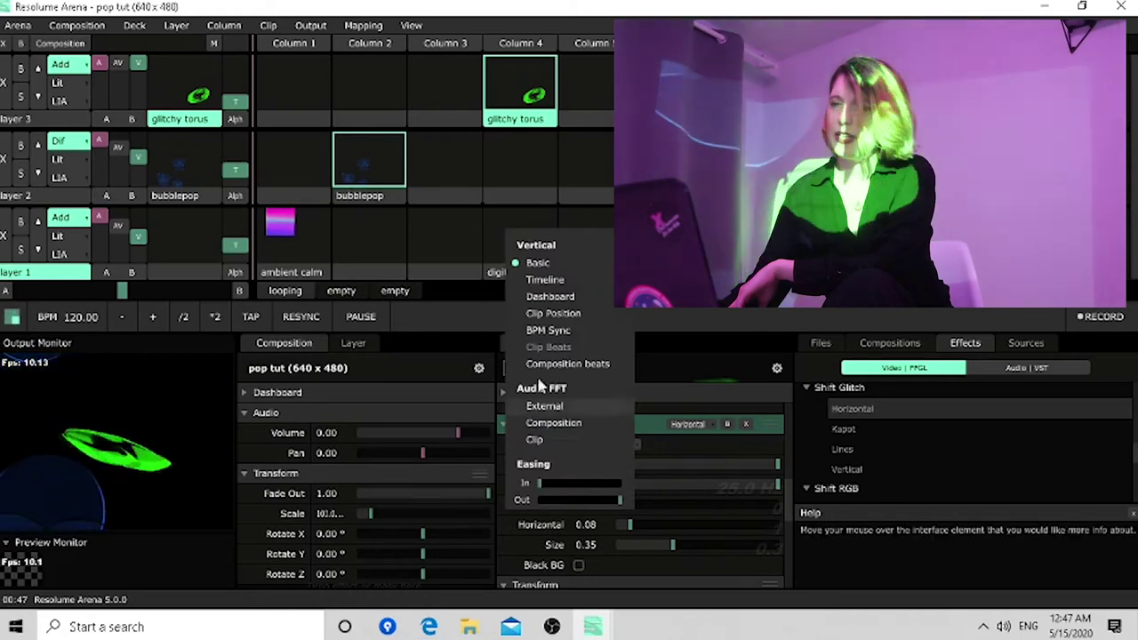
click(544, 280)
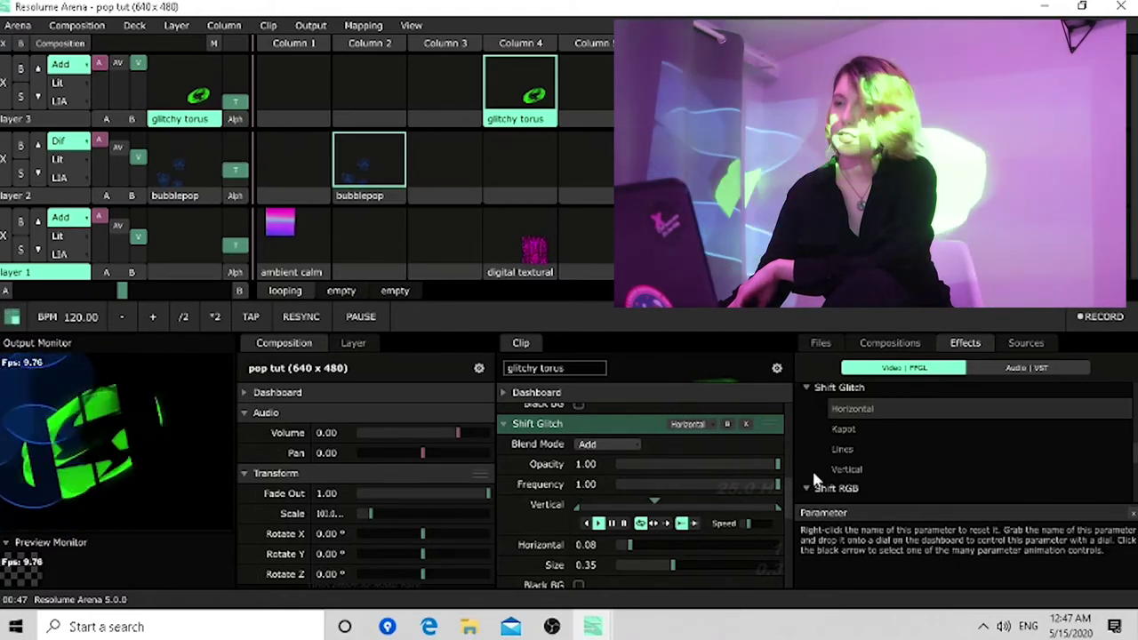
Remove the Shift Glitch effect from the glitchy torus clip.
scroll(622, 445, down, 2)
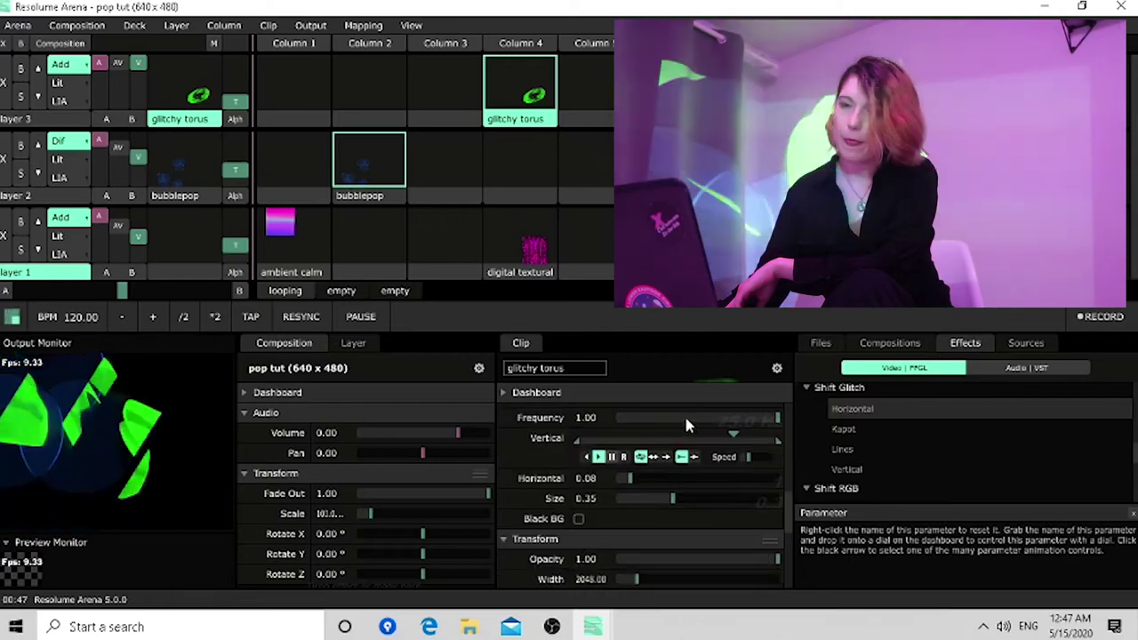
scroll(707, 449, up, 2)
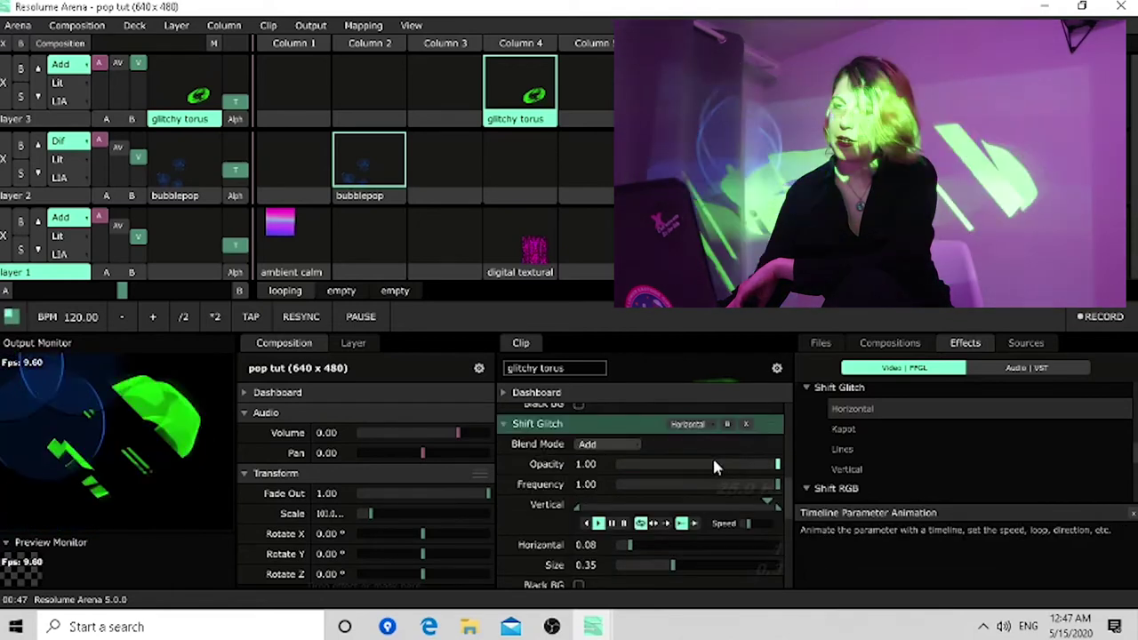
click(746, 425)
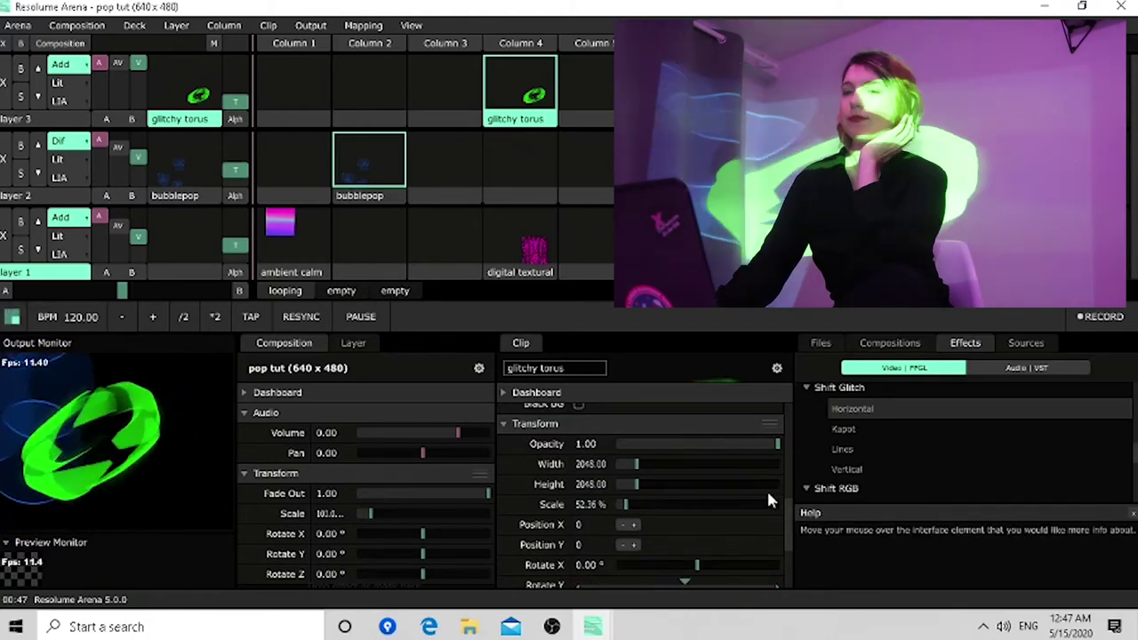
Move the bubblepop clip from Column 2 to Column 1 and trigger Column 1.
scroll(736, 502, down, 3)
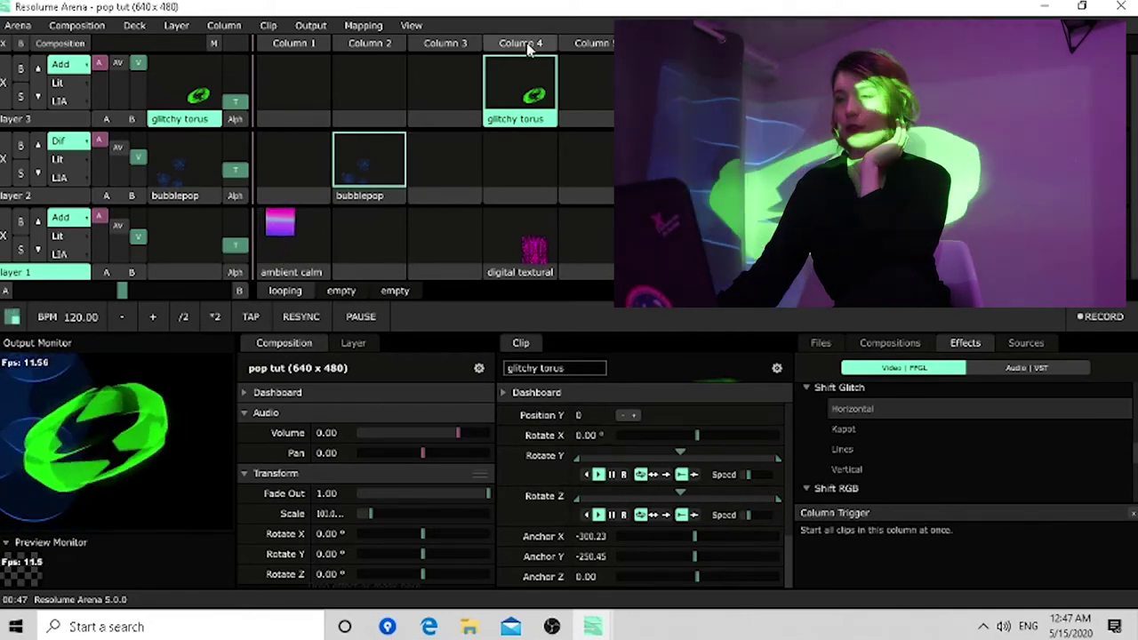
drag(381, 197, 311, 191)
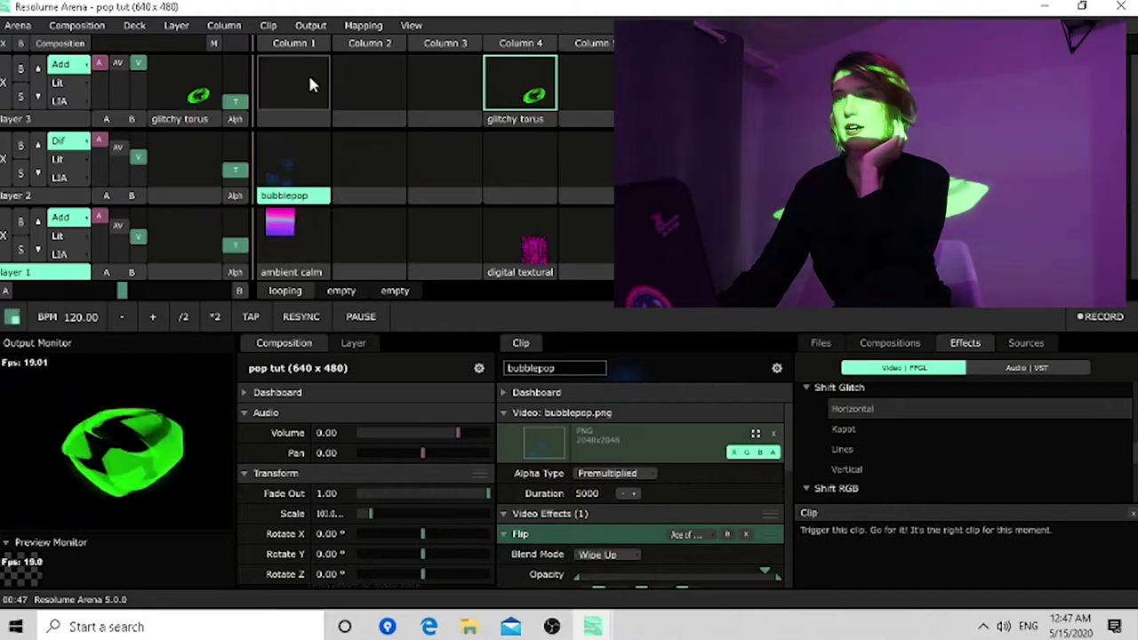
click(302, 49)
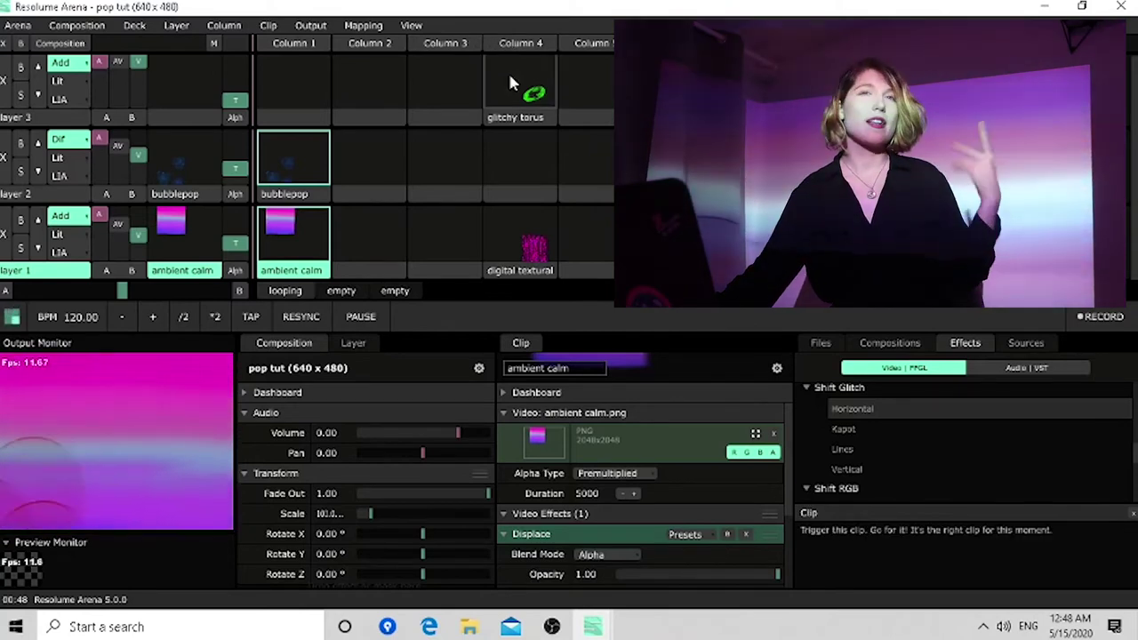
Trigger Column 4, enlarge the lower panels, and select bubblepop to view its settings.
click(544, 44)
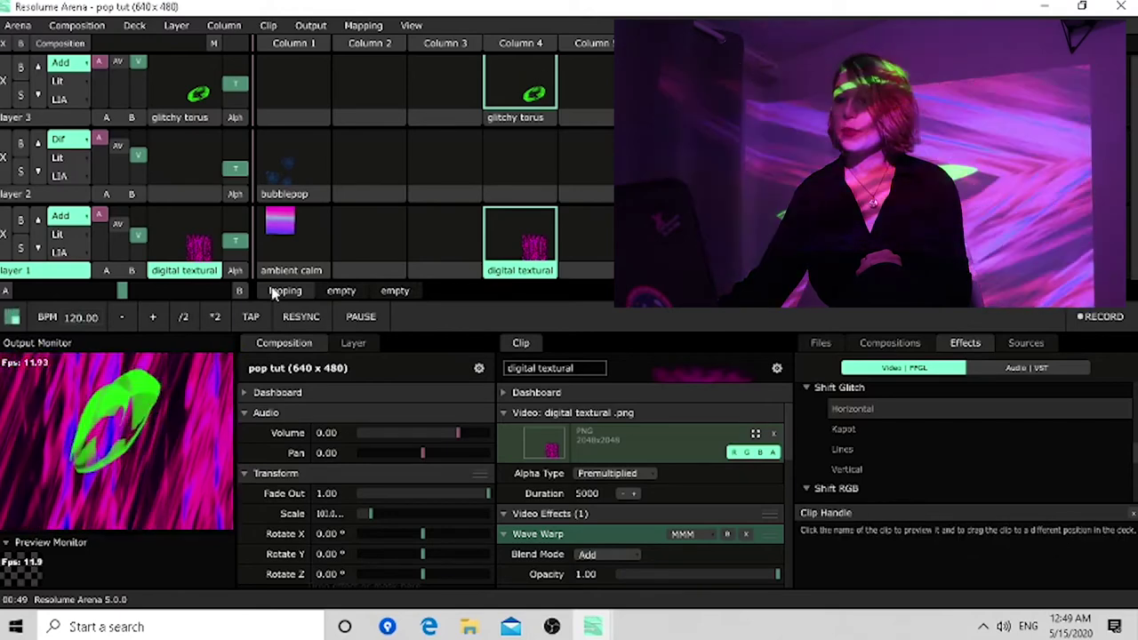
drag(582, 281, 592, 181)
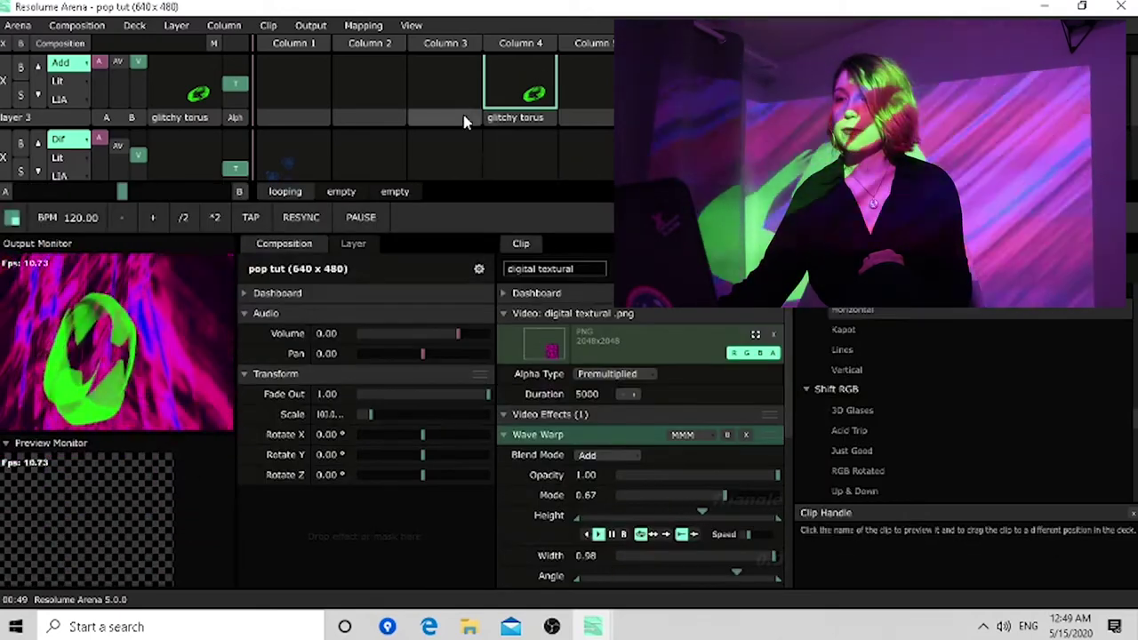
scroll(454, 113, down, 2)
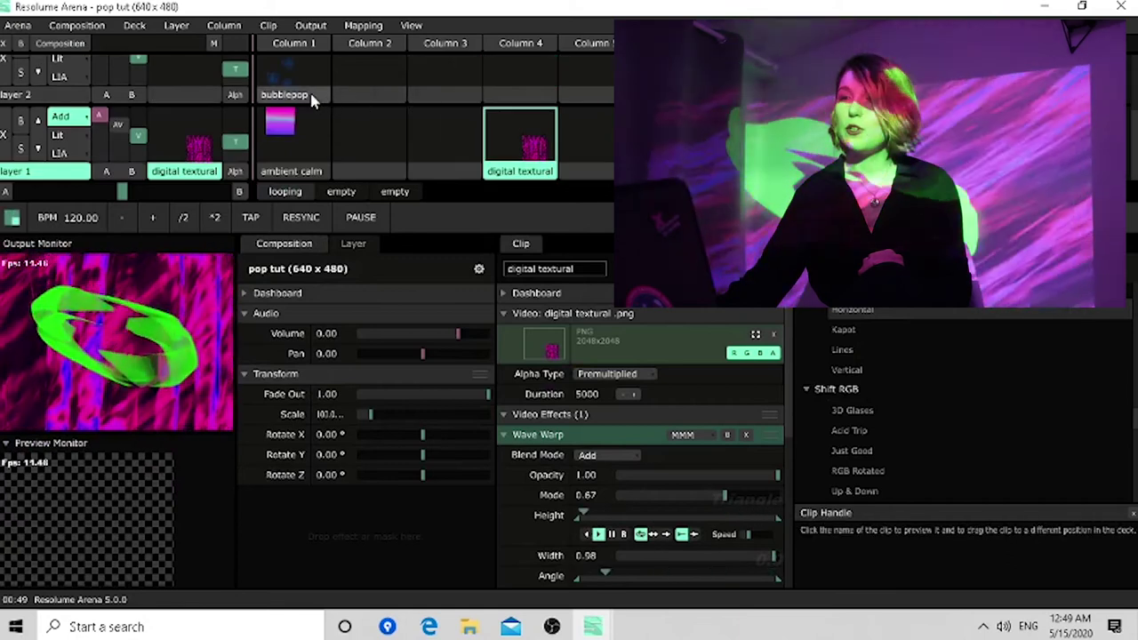
click(309, 96)
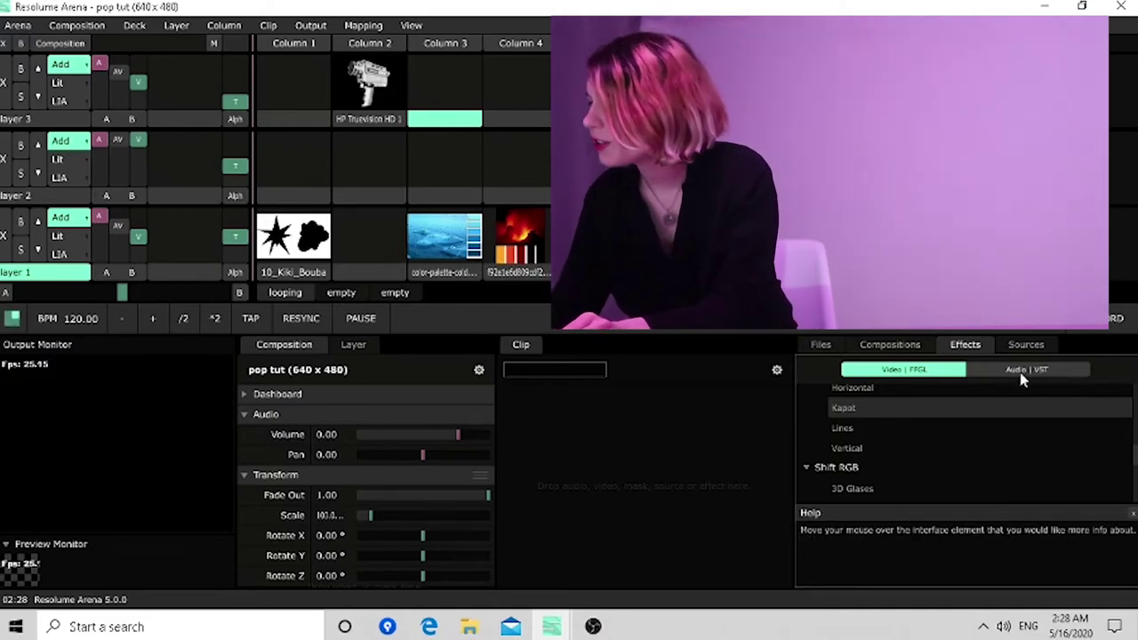
Show the Sources list and scroll through it to find HP Truevision HD 1.
click(1024, 345)
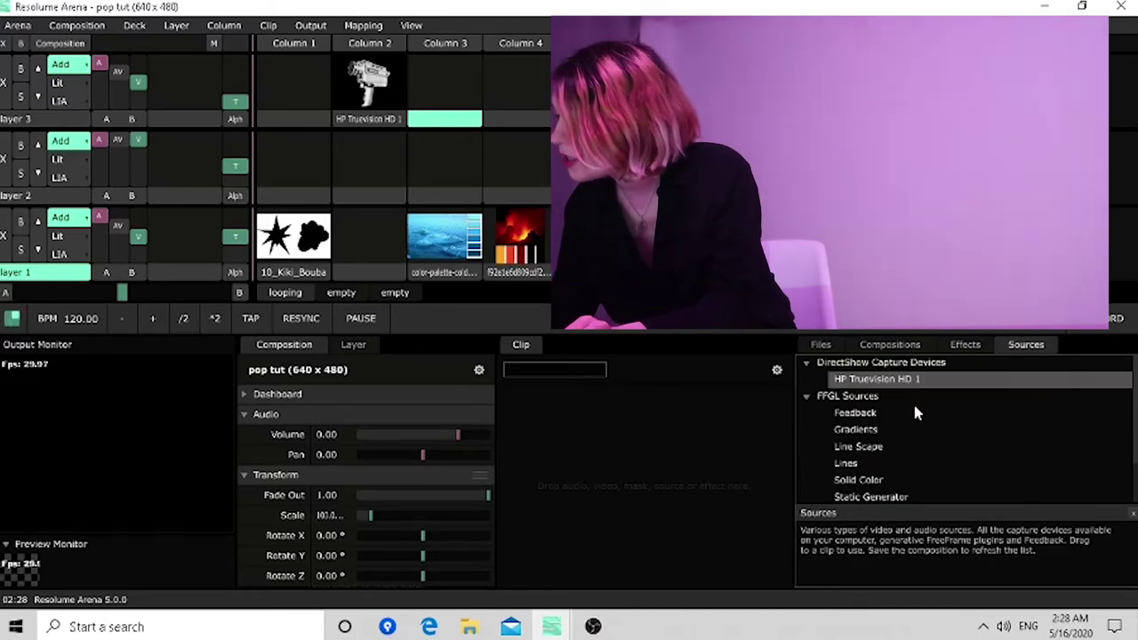
scroll(913, 402, down, 1)
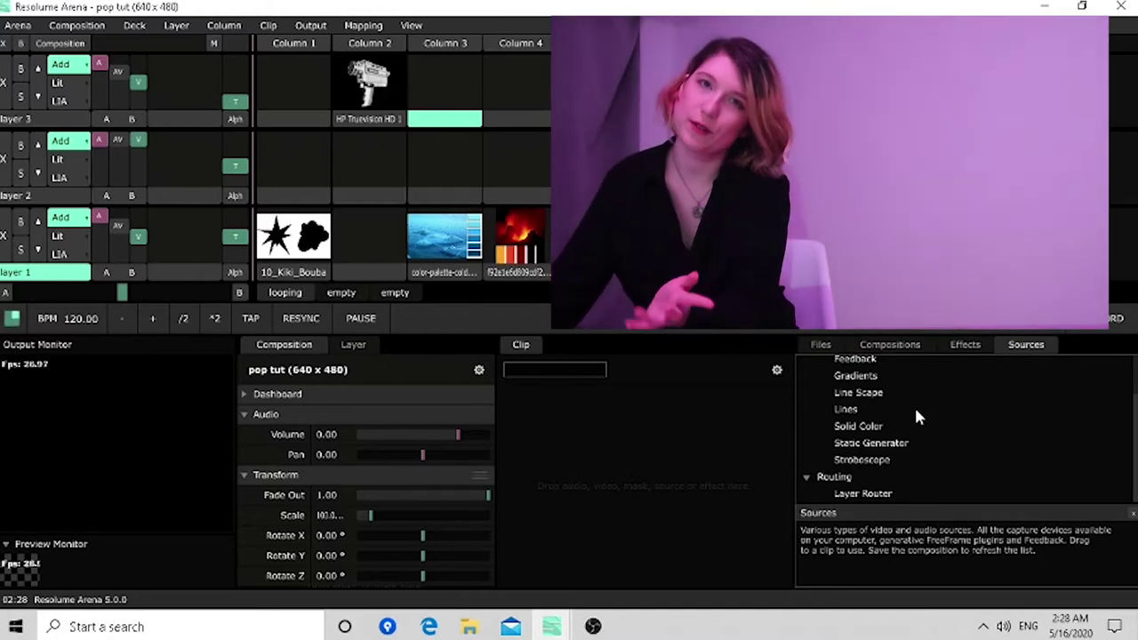
scroll(915, 414, up, 2)
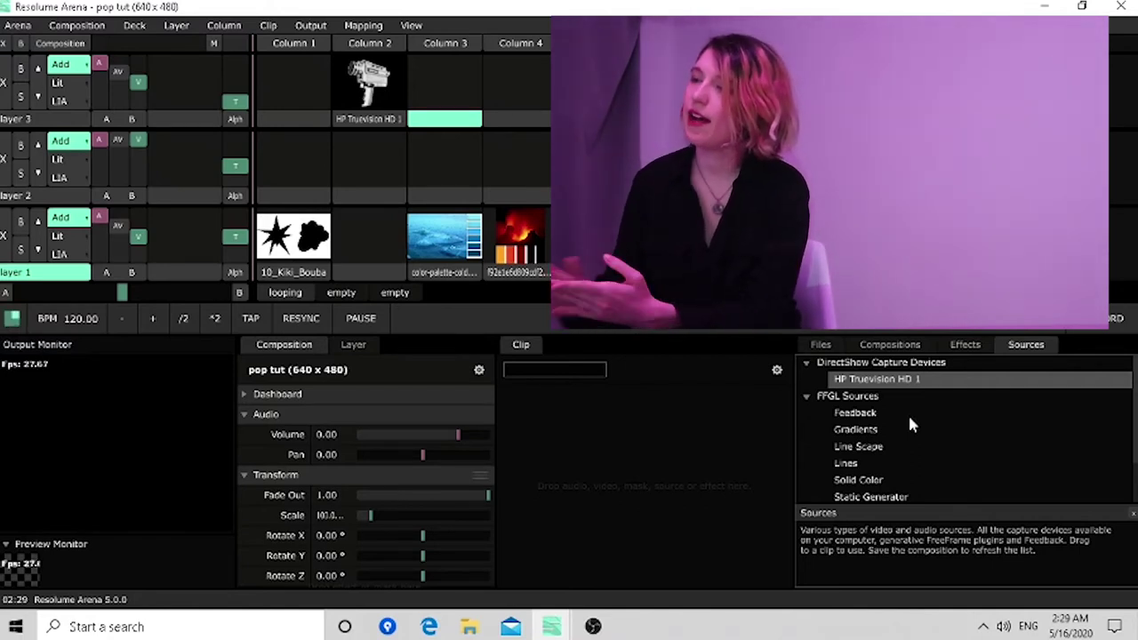
Play the HP Truevision HD 1 webcam clip on layer 3, then stop it.
click(392, 102)
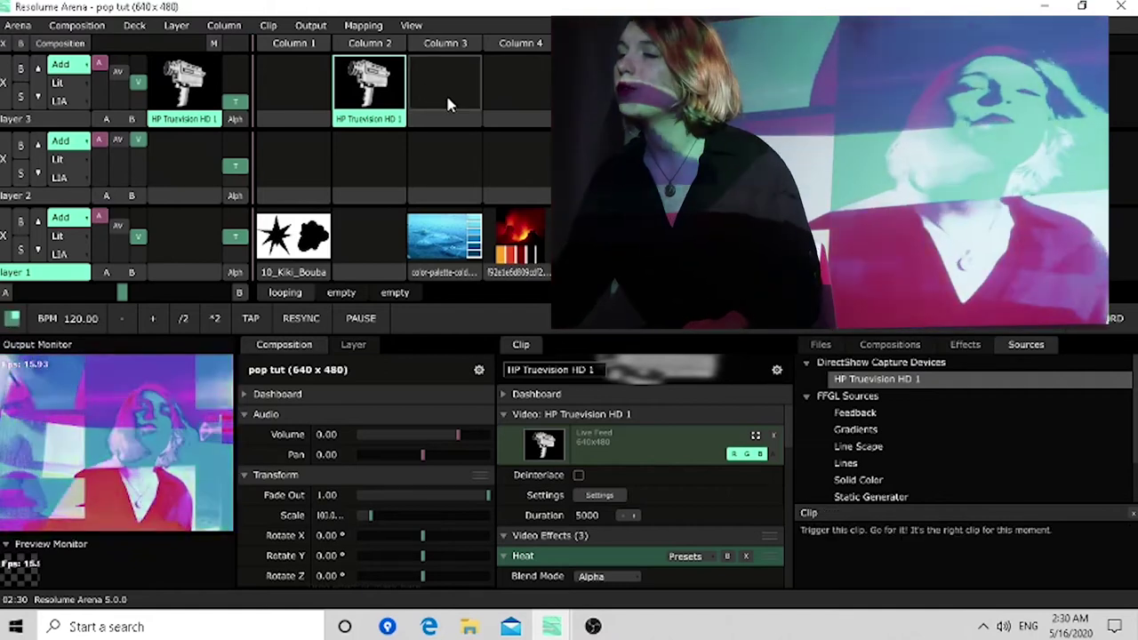
click(450, 98)
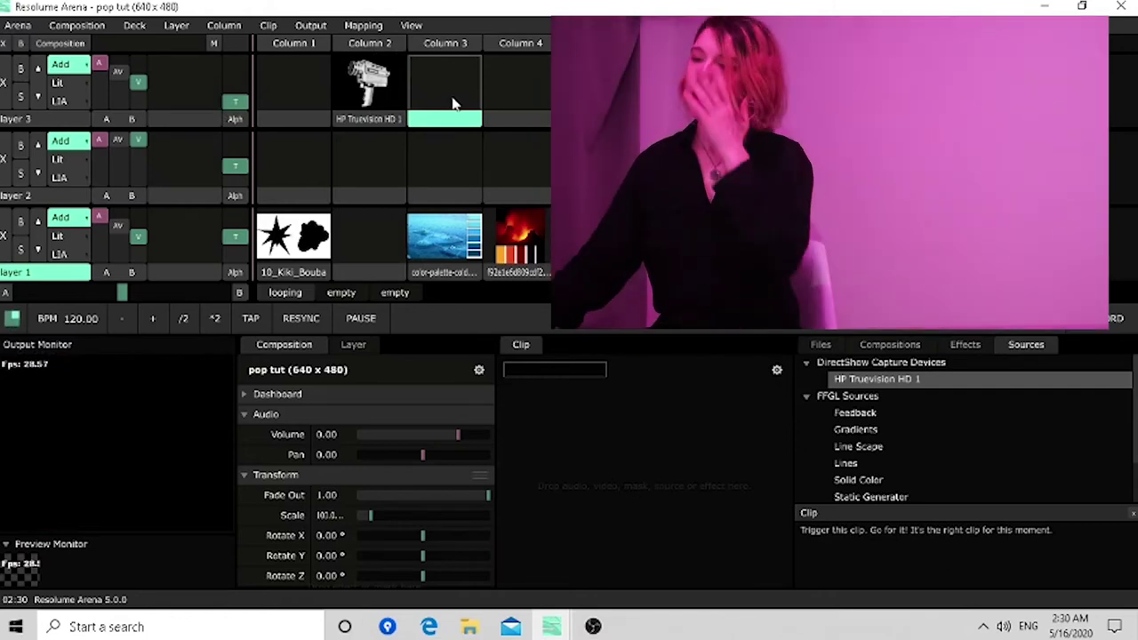
click(362, 25)
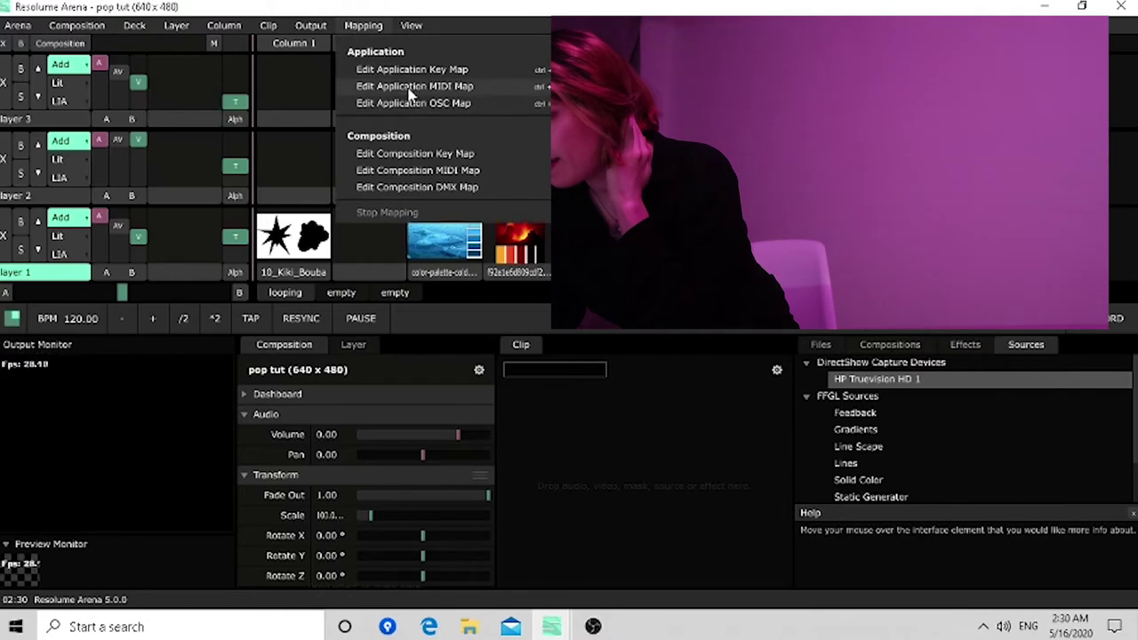
click(498, 86)
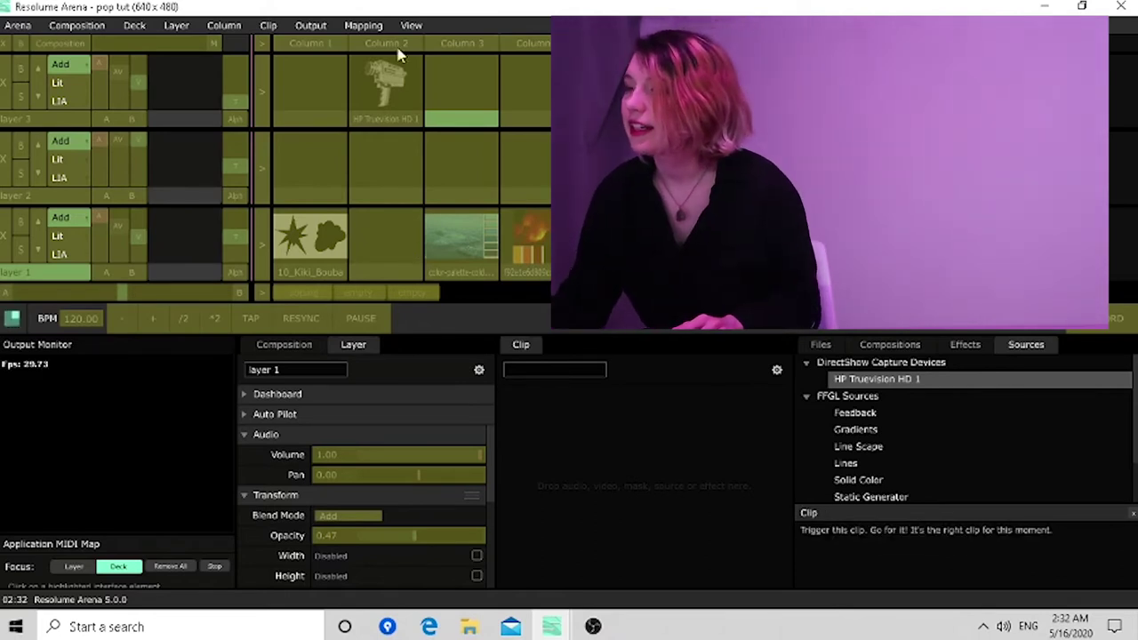
click(351, 29)
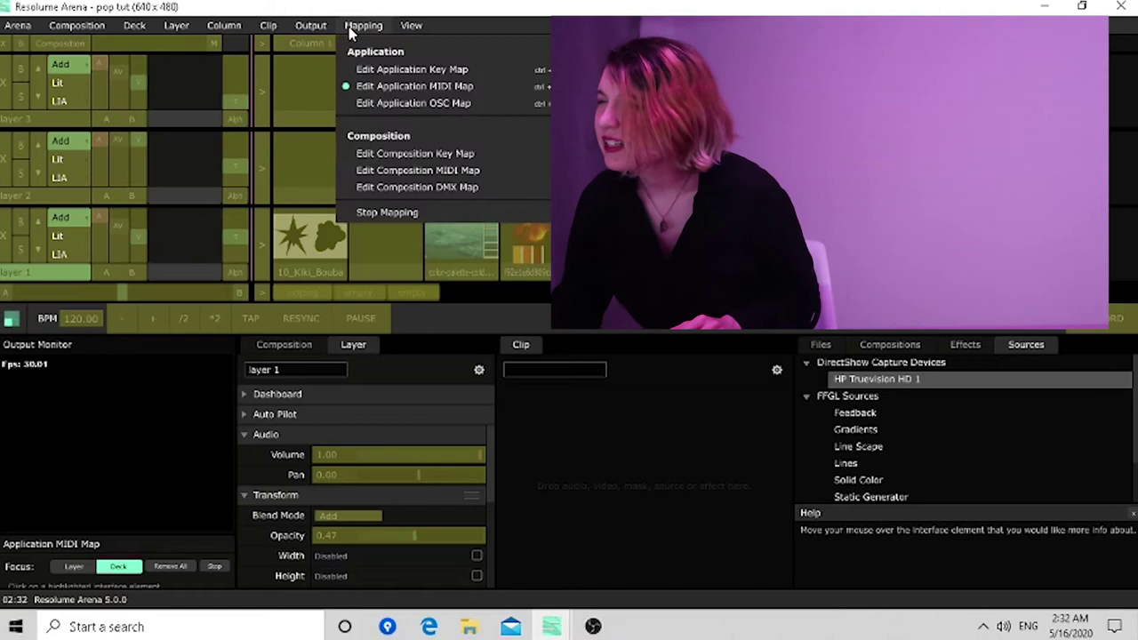
click(376, 89)
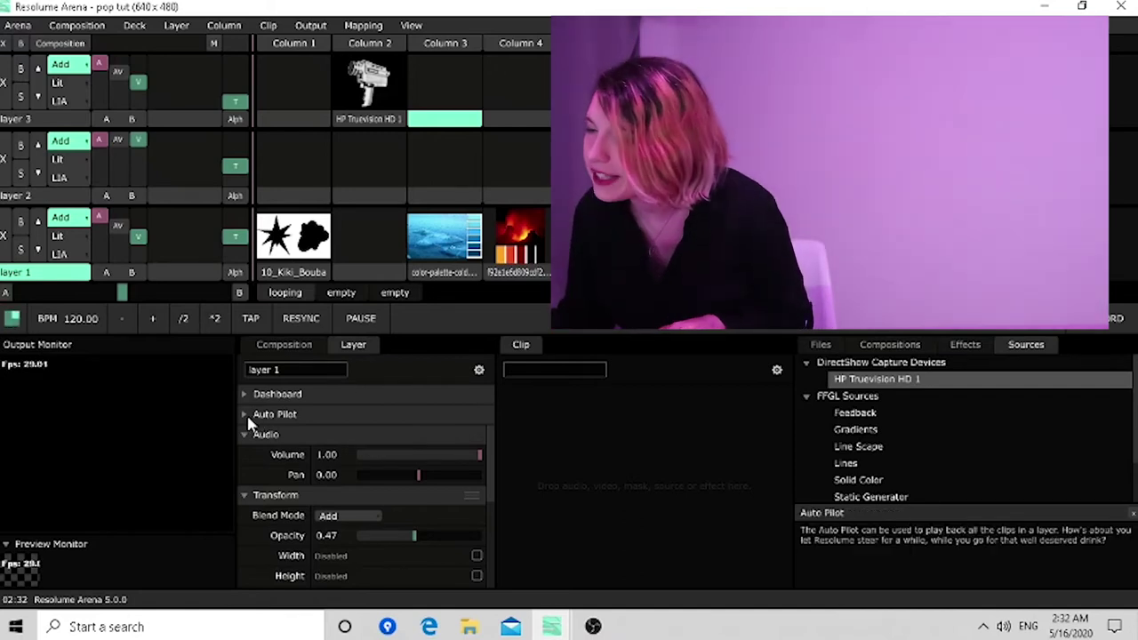
Set layer 1's Auto Pilot to Play Backwards, raise layer 3's transition time, then turn Auto Pilot off.
click(247, 424)
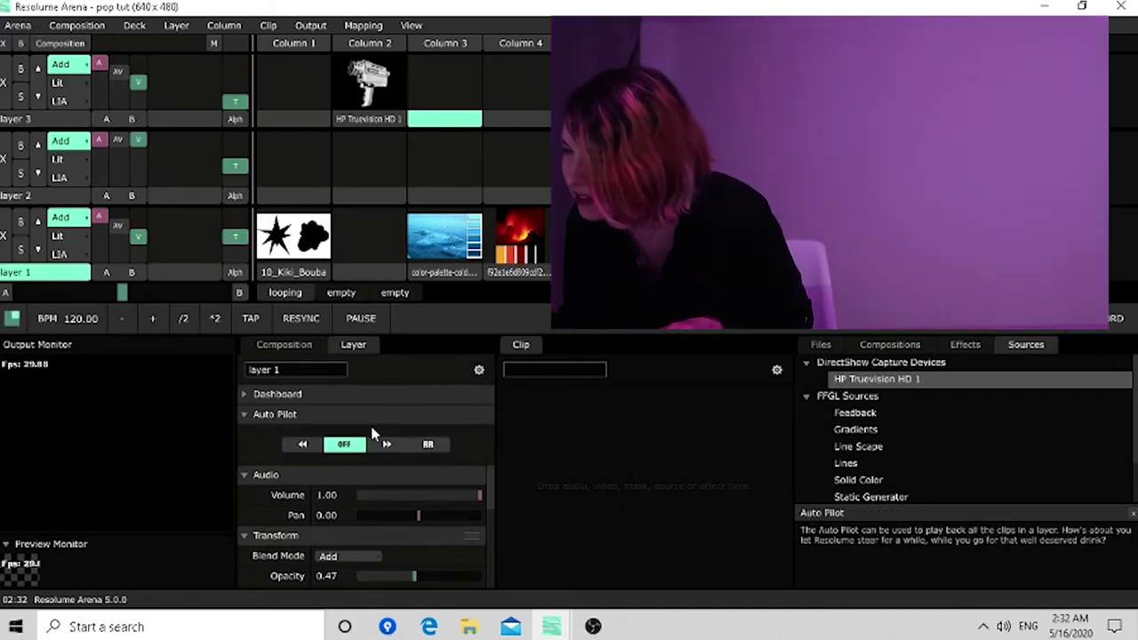
click(388, 446)
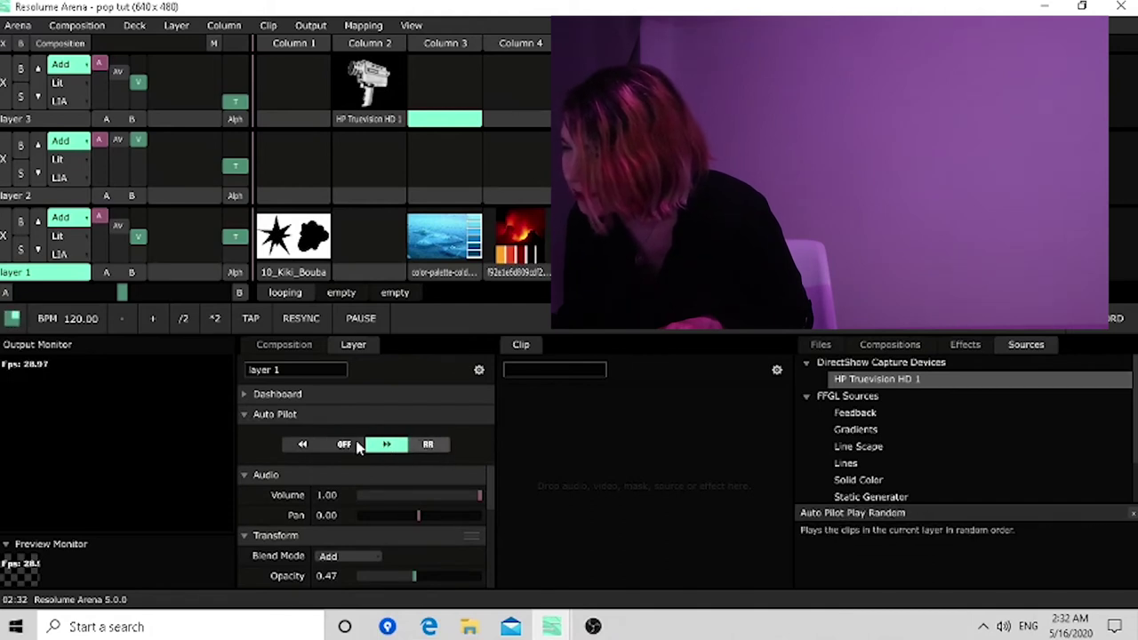
click(303, 444)
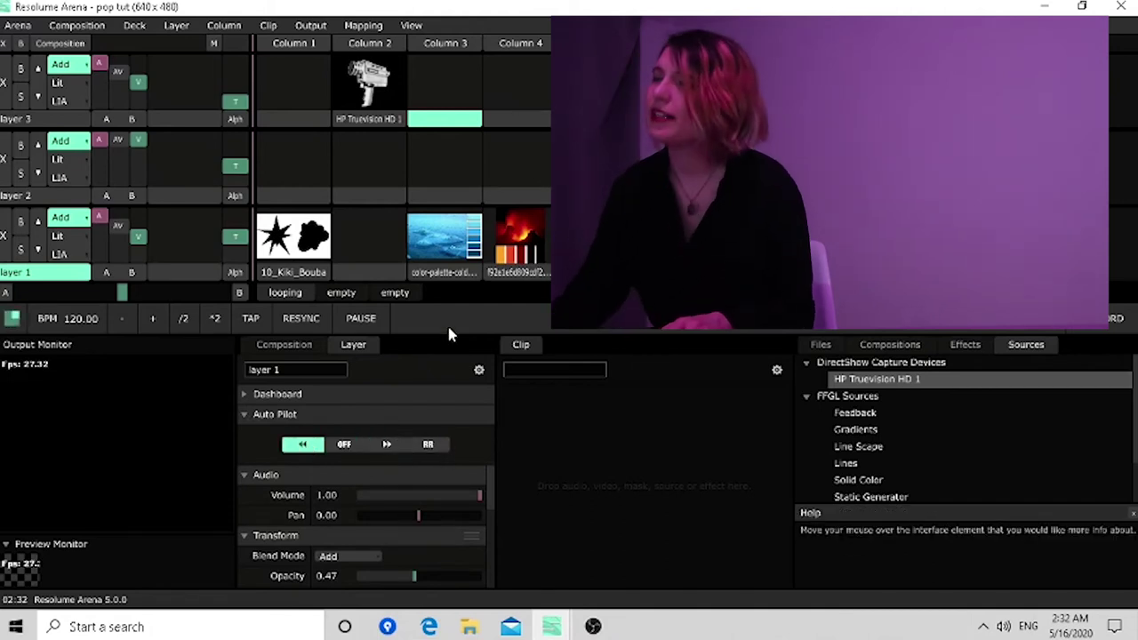
drag(235, 102, 235, 86)
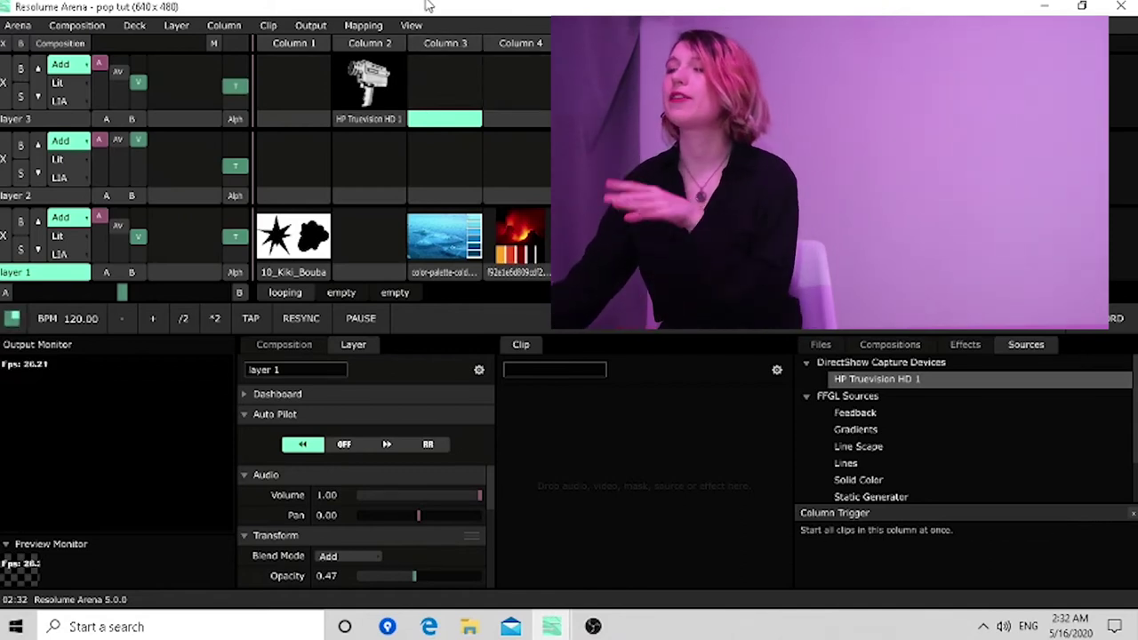
click(353, 447)
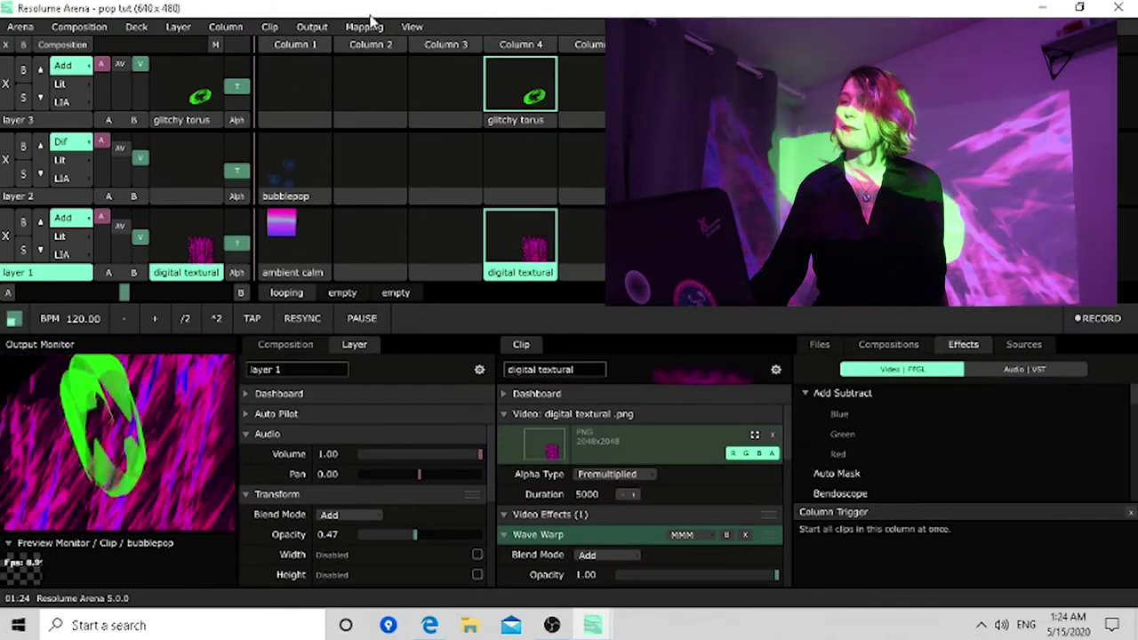
Open the Output menu to see the fullscreen and windowed display choices.
click(312, 26)
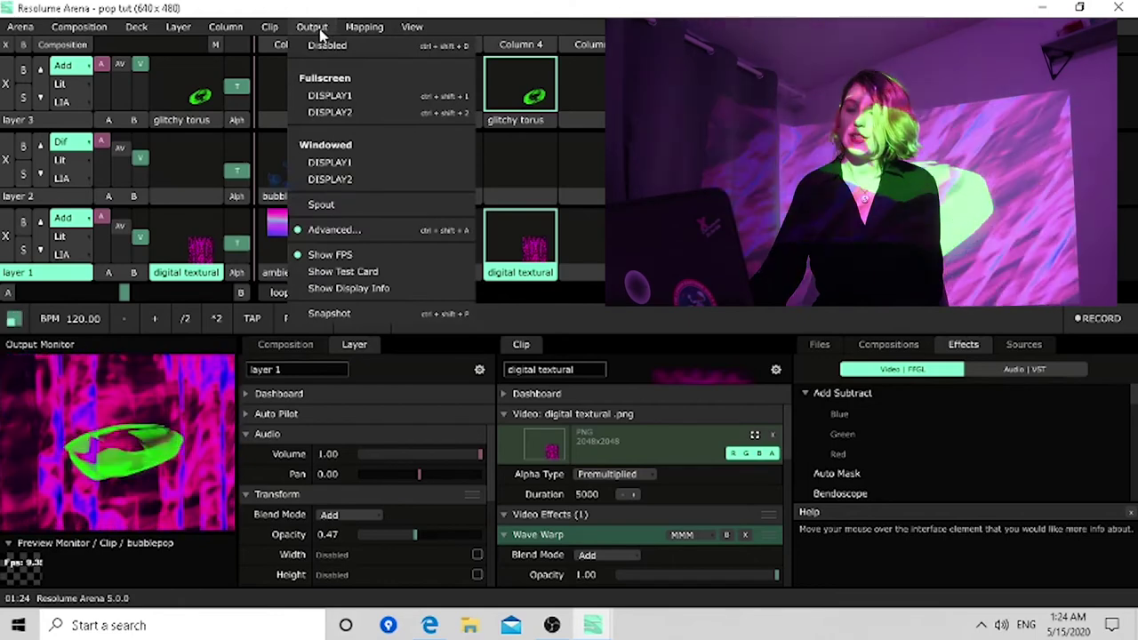
In Advanced Output, narrow Slice 1's output transformation into a tall rectangle.
click(367, 229)
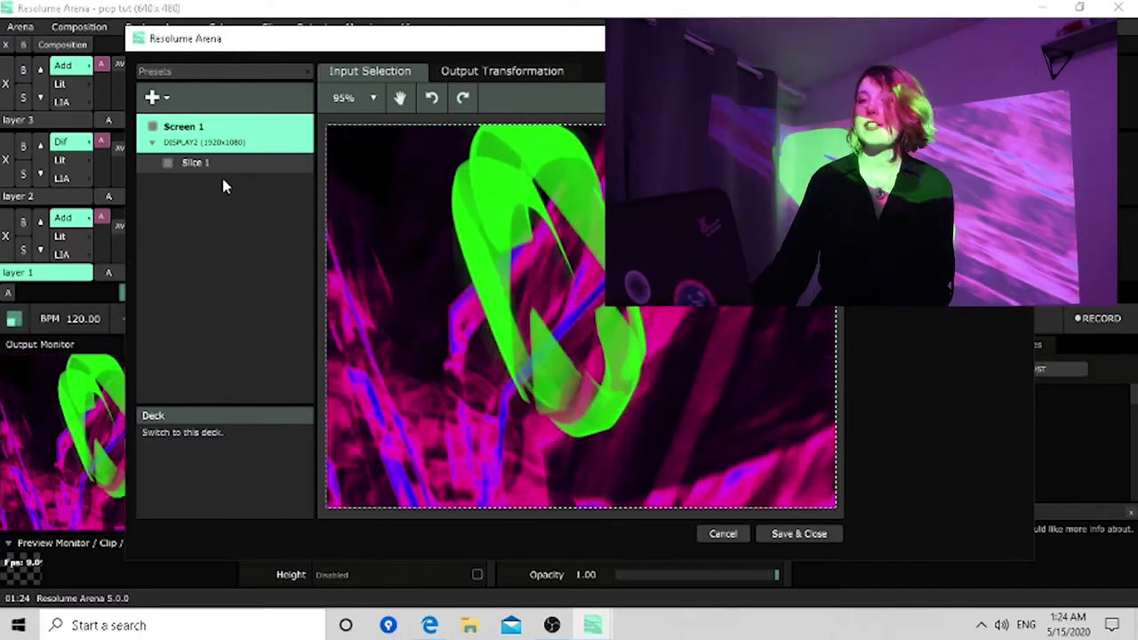
click(195, 164)
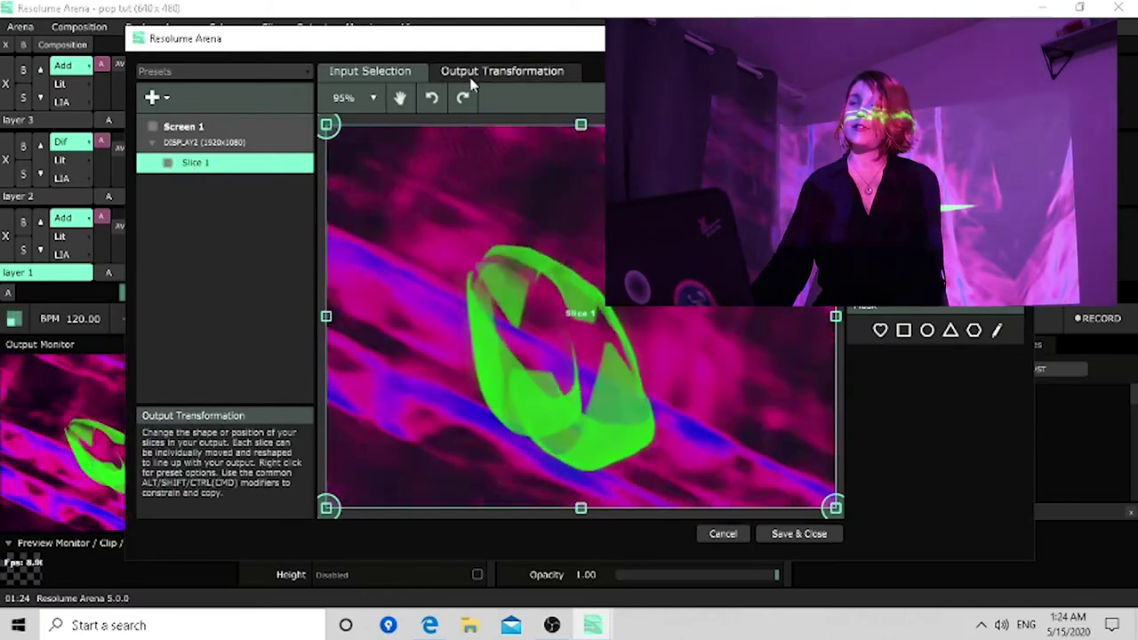
click(473, 79)
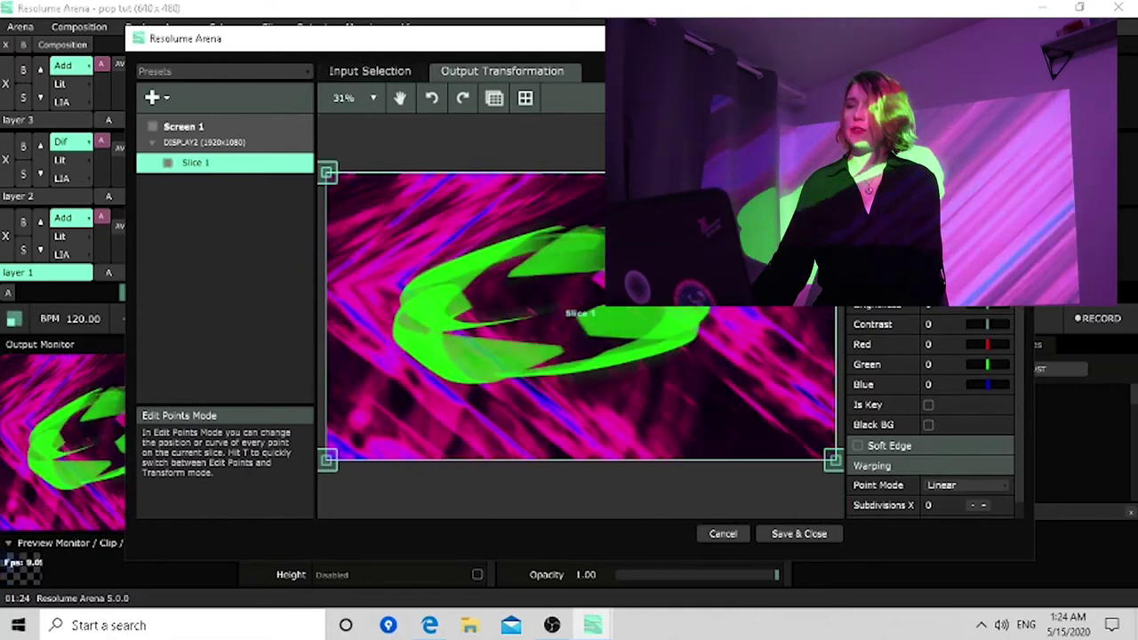
key(t)
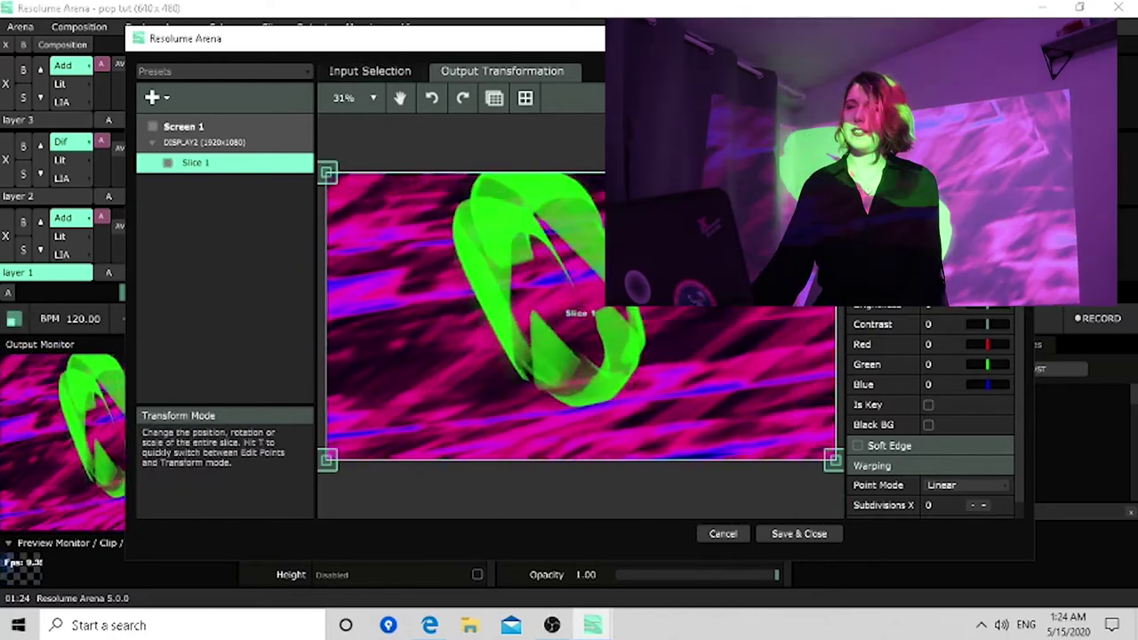
key(t)
drag(833, 459, 706, 460)
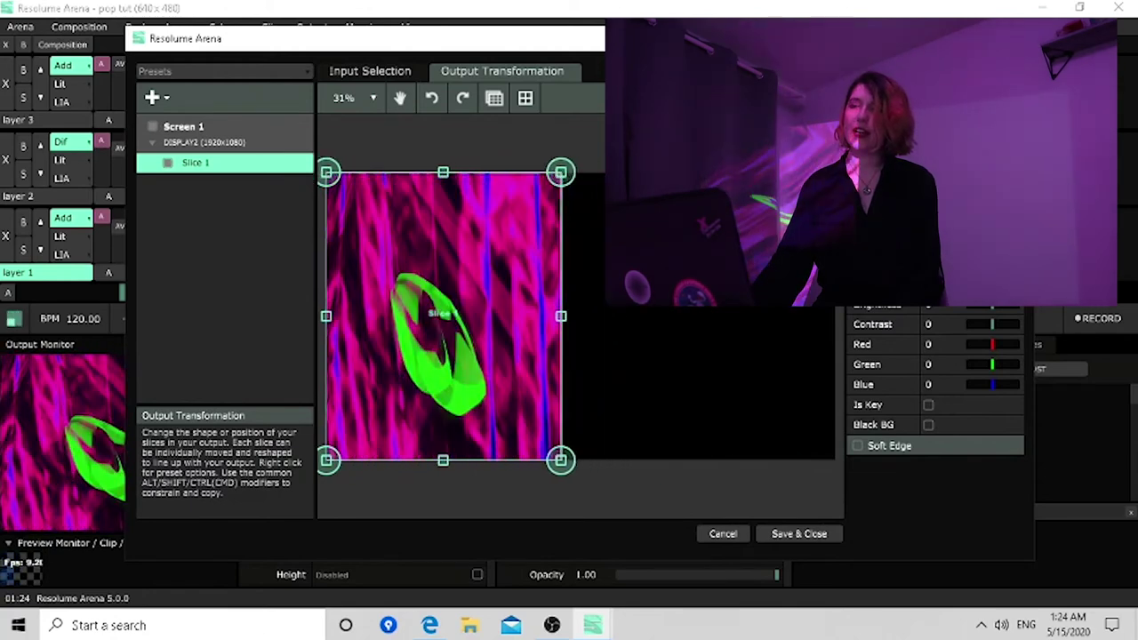
Set Slice 1's warp Point Mode to Bezier.
key(t)
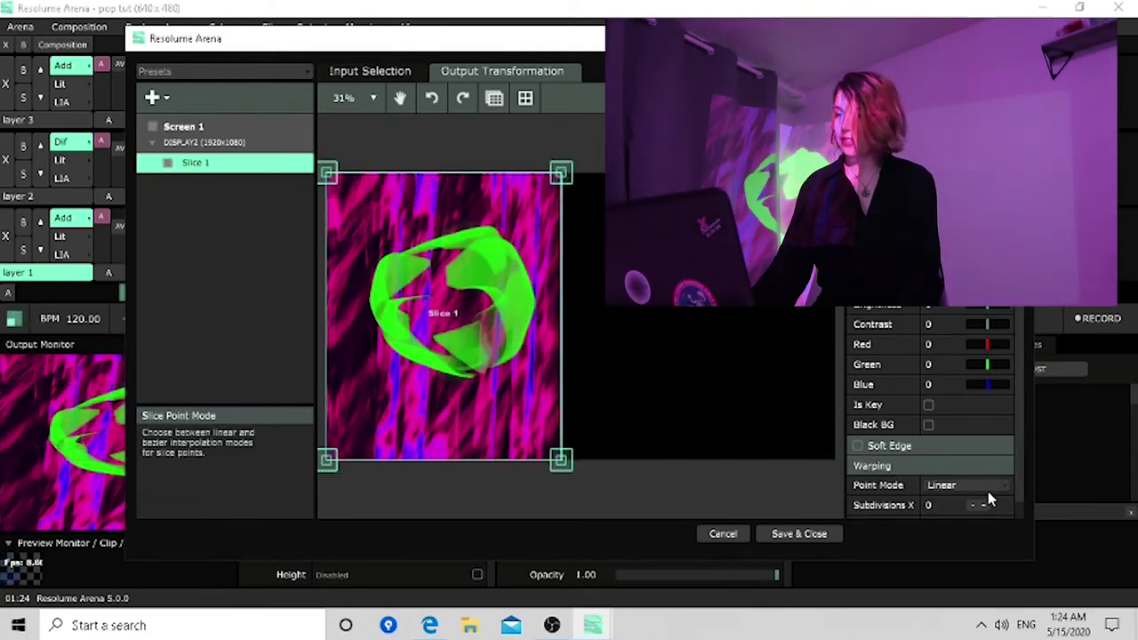
click(985, 488)
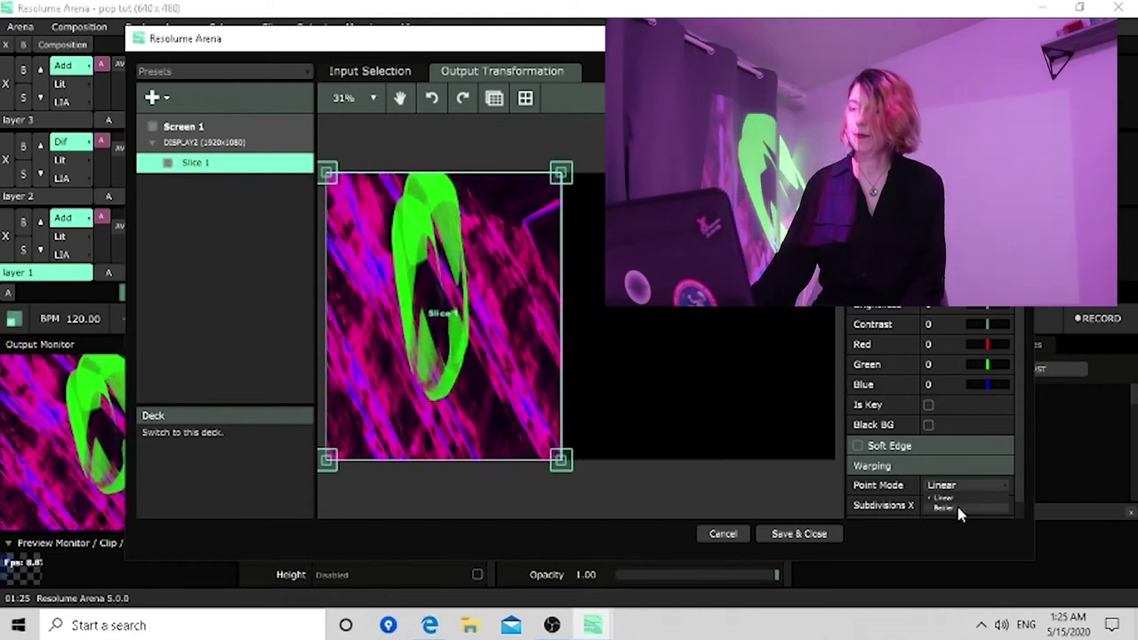
click(943, 508)
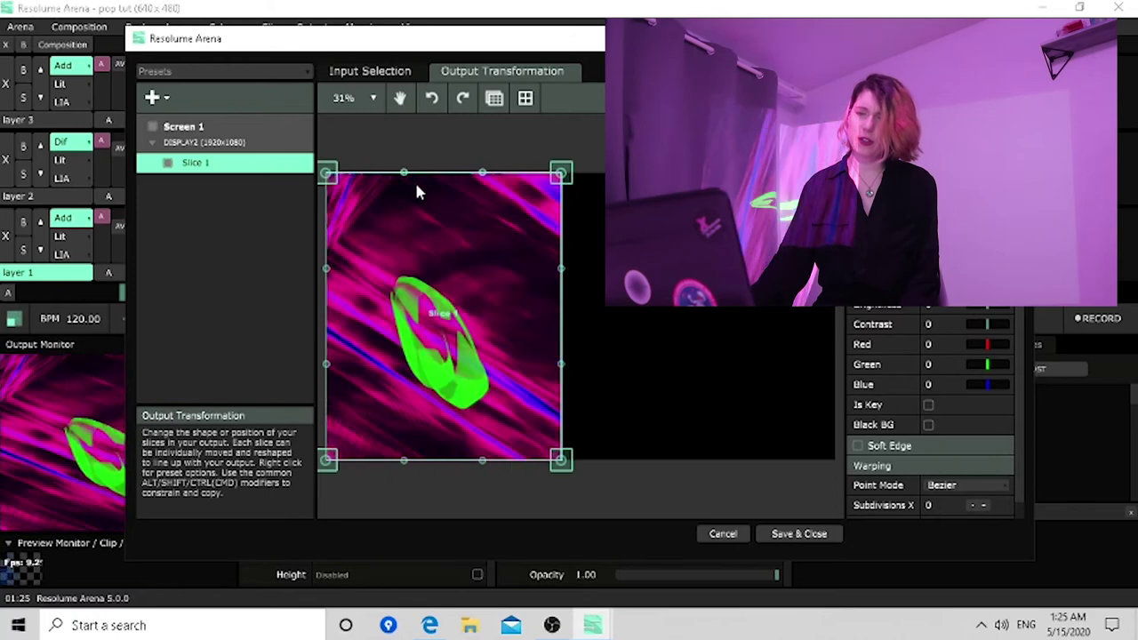
Add warp points and drag Slice 1's Bezier points and handles to bulge its left edge into a dome.
click(984, 506)
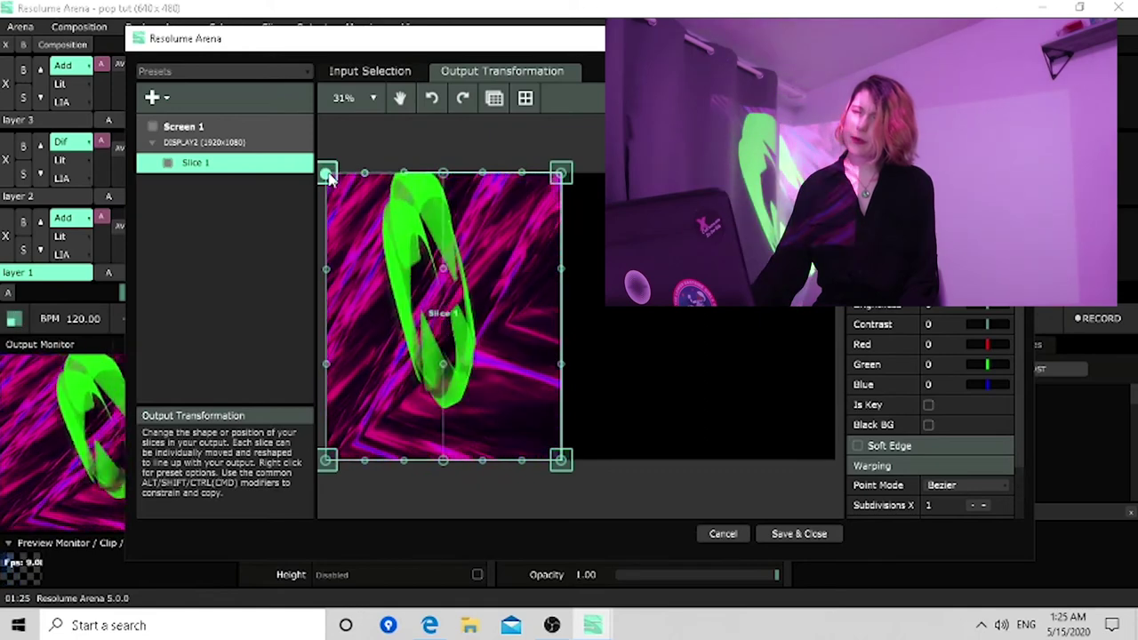
drag(443, 172, 503, 247)
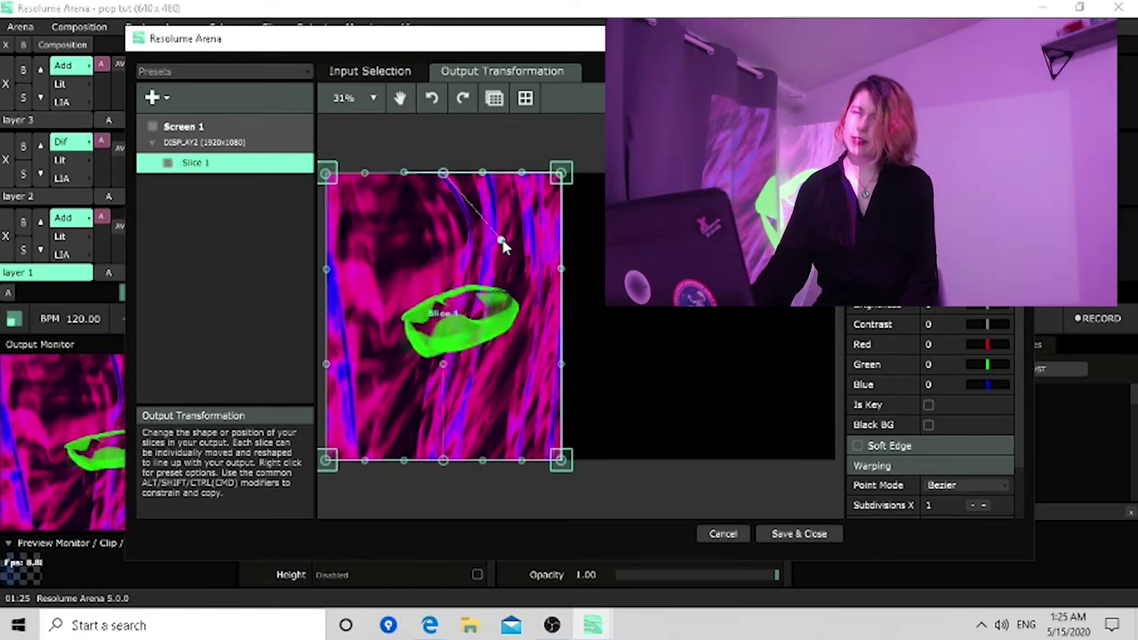
drag(327, 173, 350, 207)
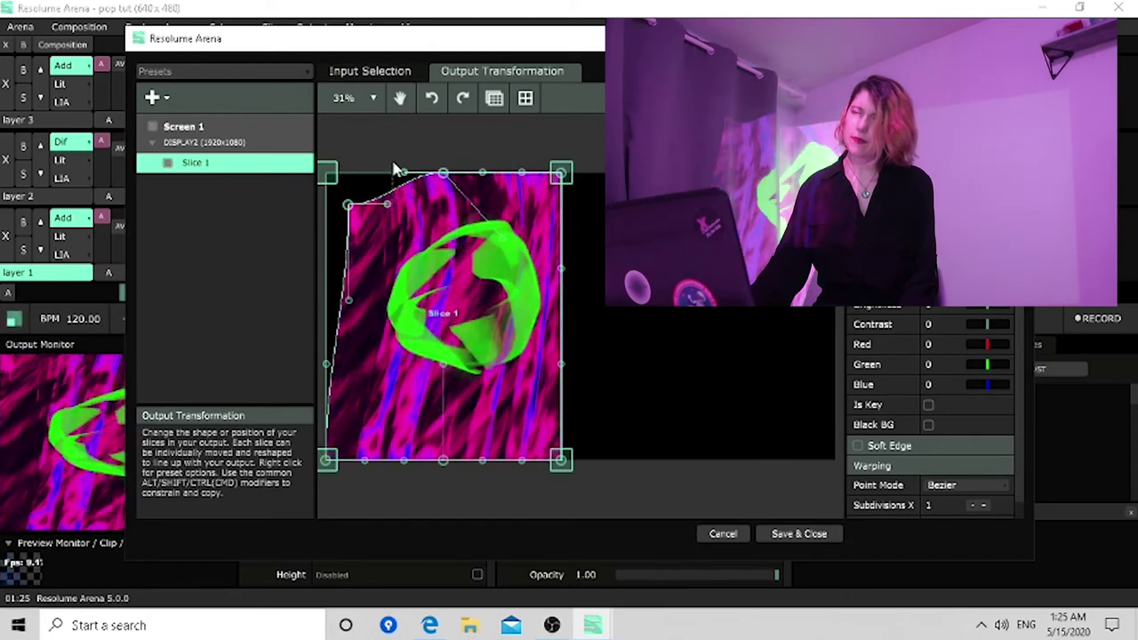
drag(387, 206, 369, 168)
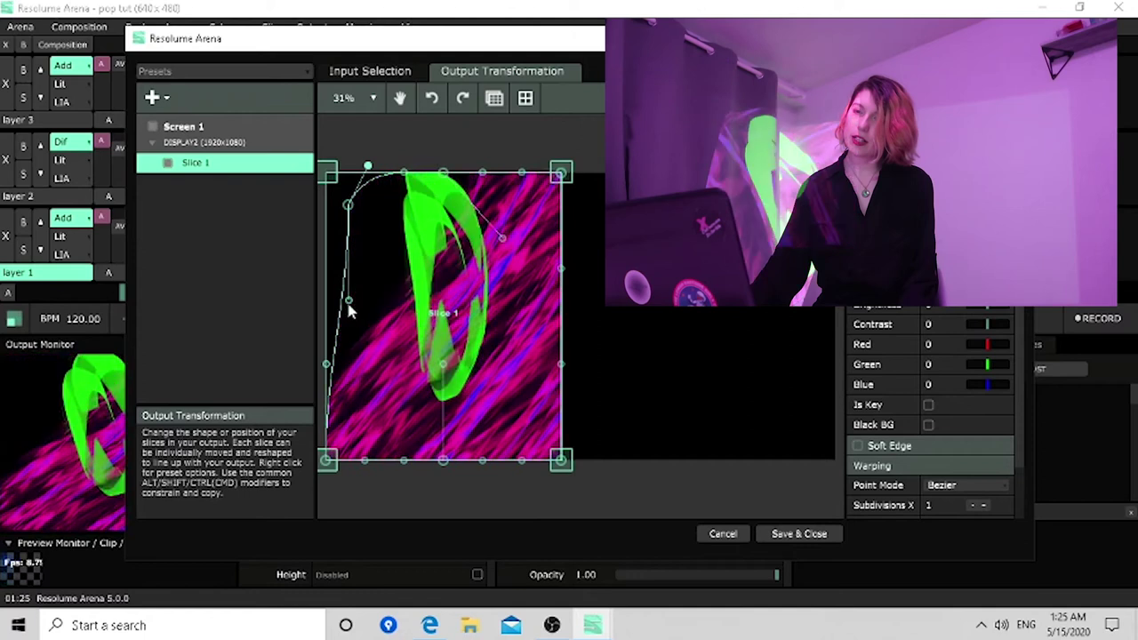
drag(349, 308, 326, 230)
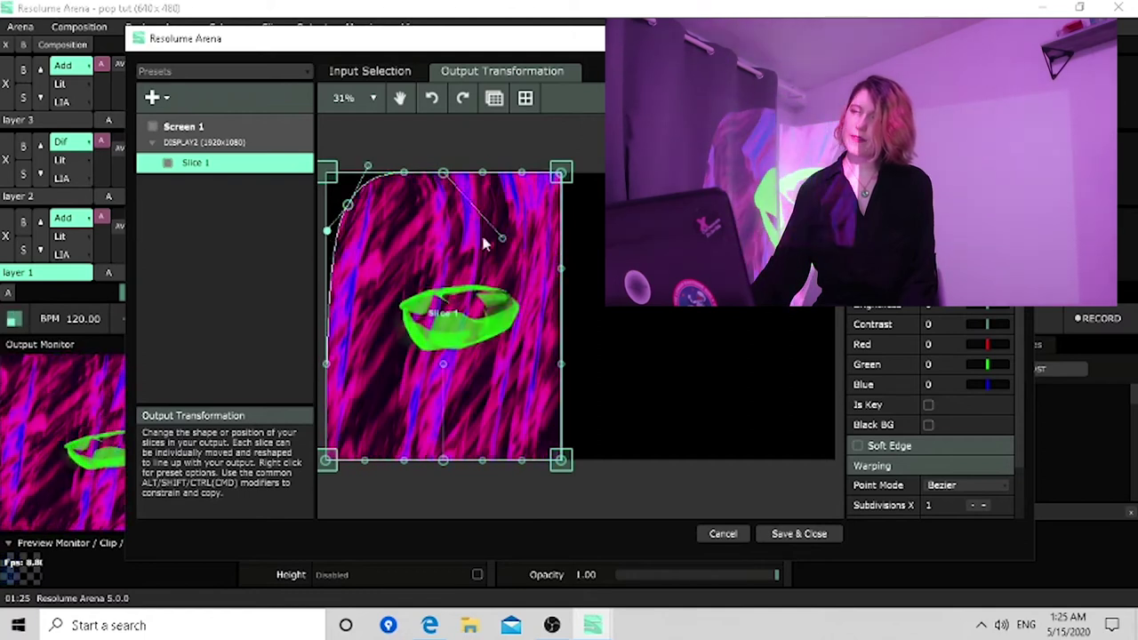
drag(501, 238, 447, 213)
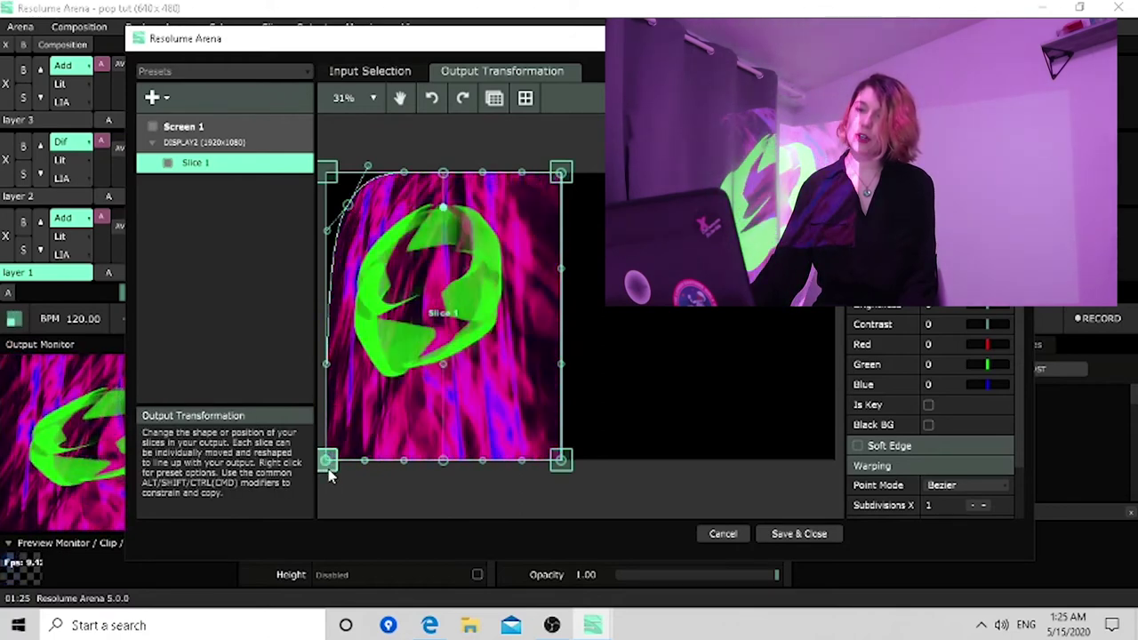
drag(327, 459, 366, 423)
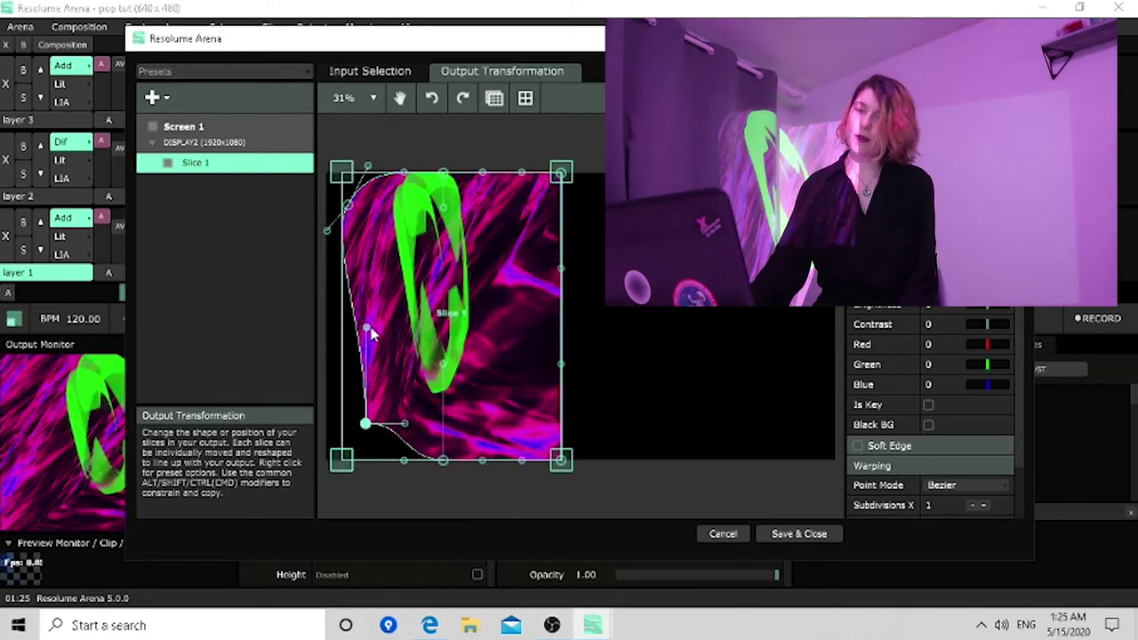
drag(371, 328, 325, 365)
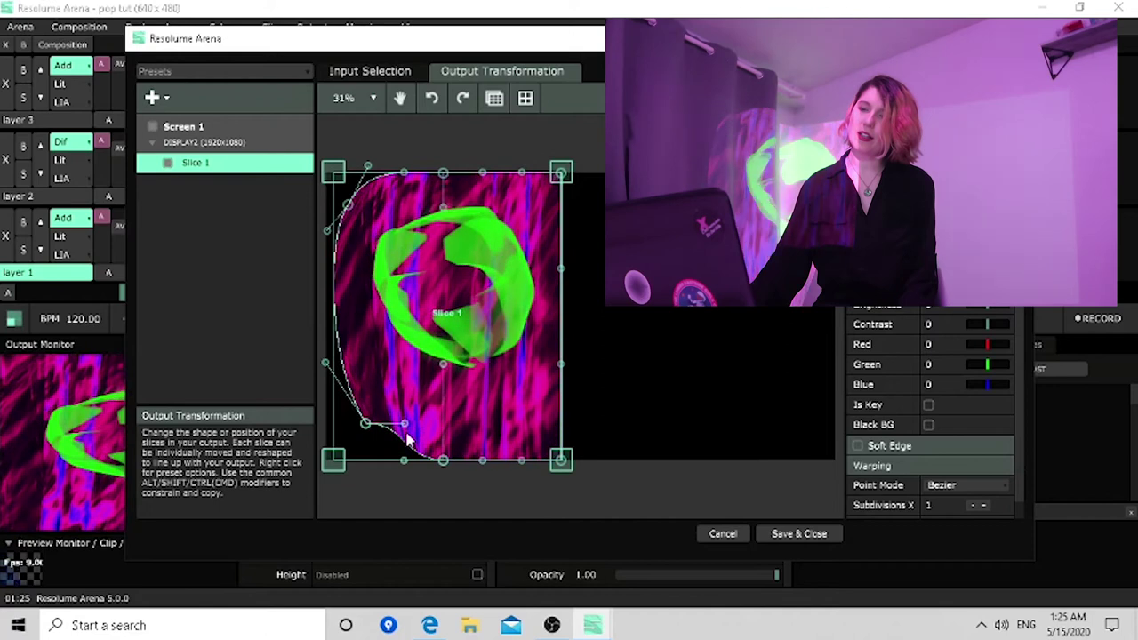
drag(406, 434, 390, 450)
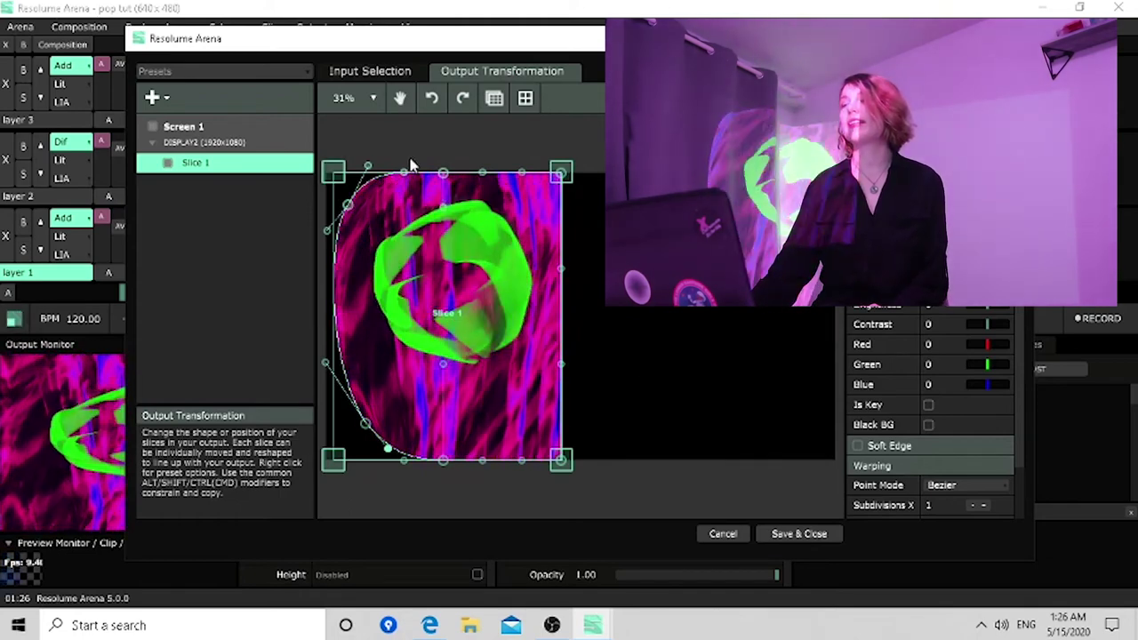
Nudge the top-edge Bezier point right and pull the upper-left handle down to fill the arc.
drag(420, 180, 432, 181)
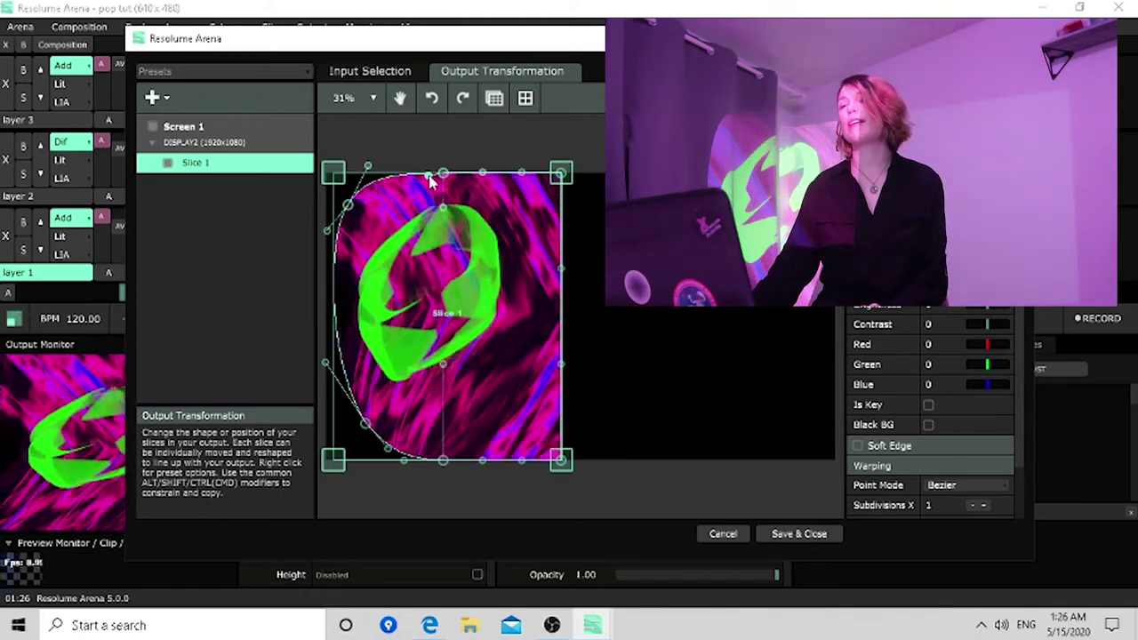
drag(350, 208, 348, 246)
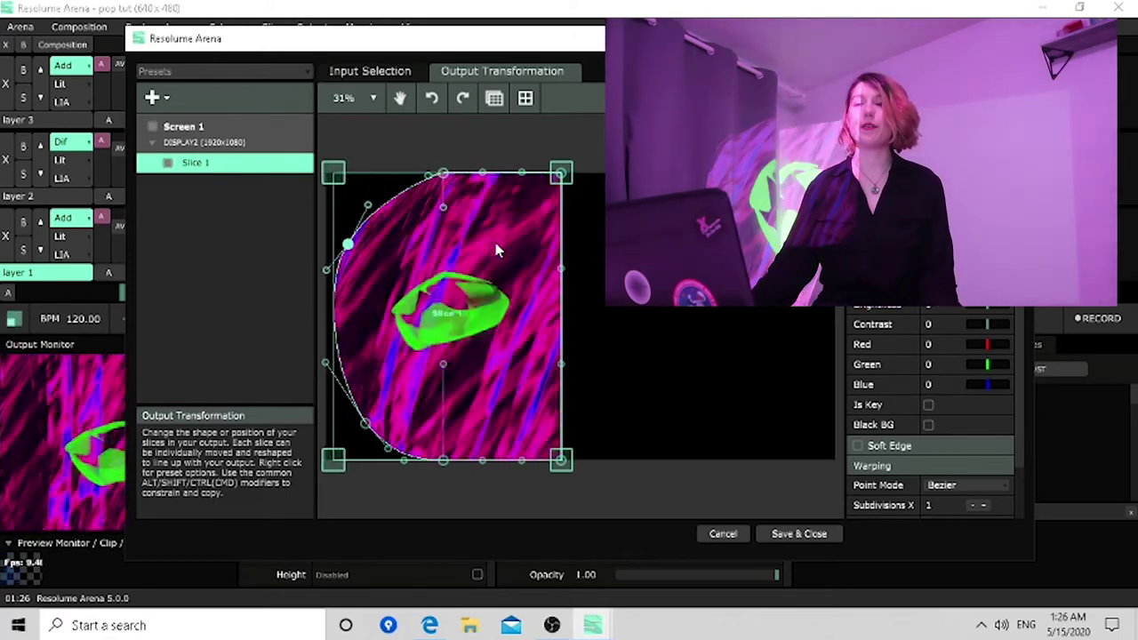
Duplicate Slice 1 and flip the copy to the right, forming a symmetrical oval.
right_click(211, 168)
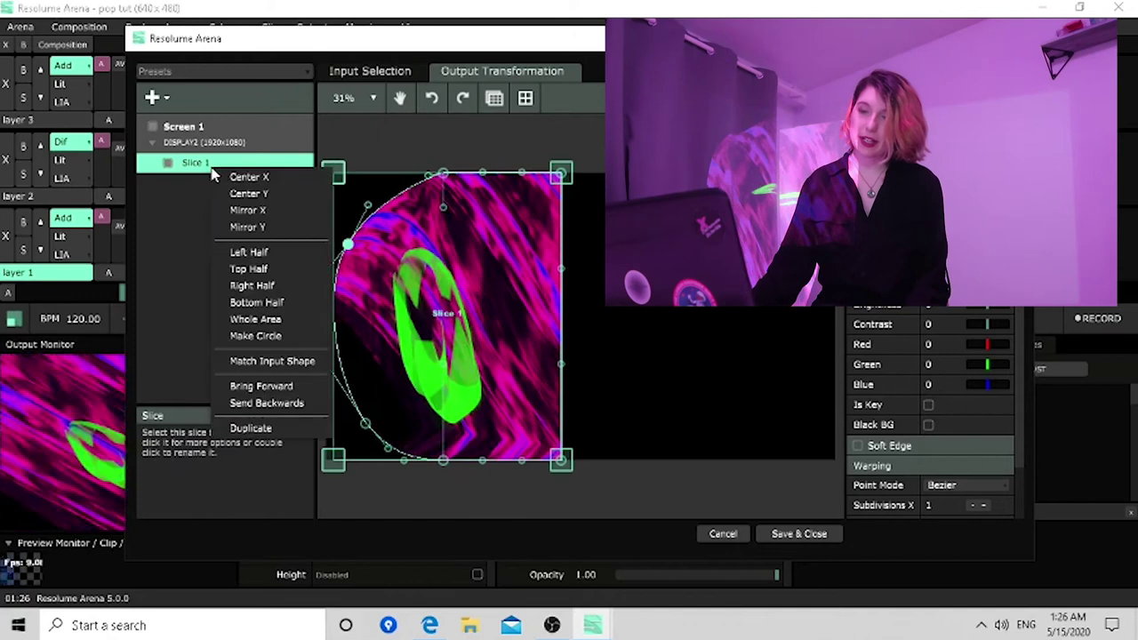
click(245, 436)
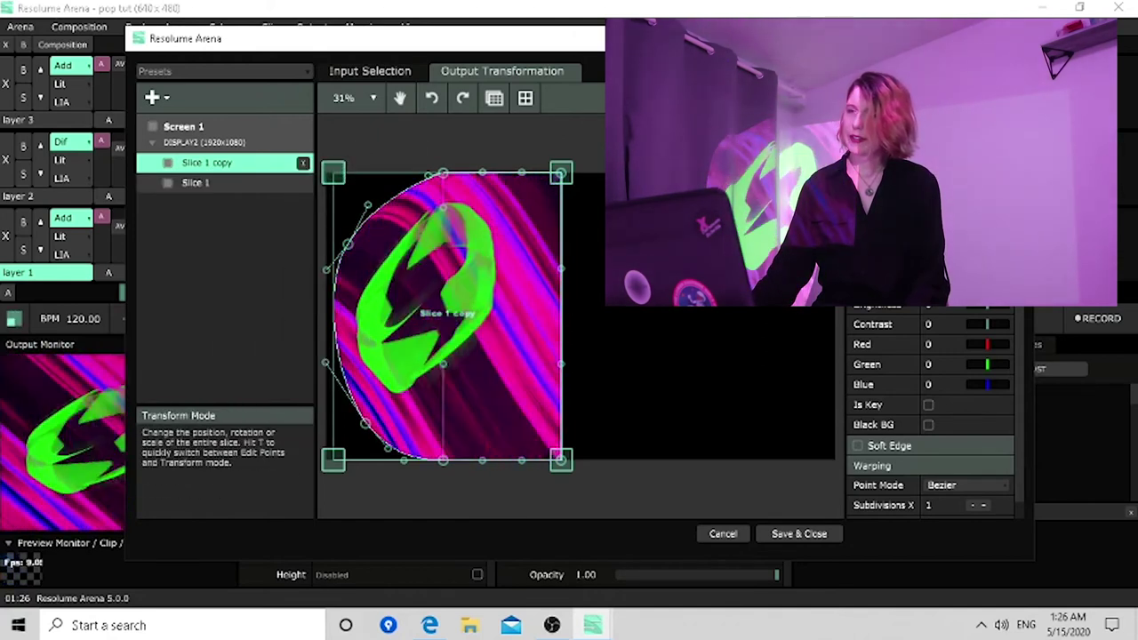
alt+click(339, 180)
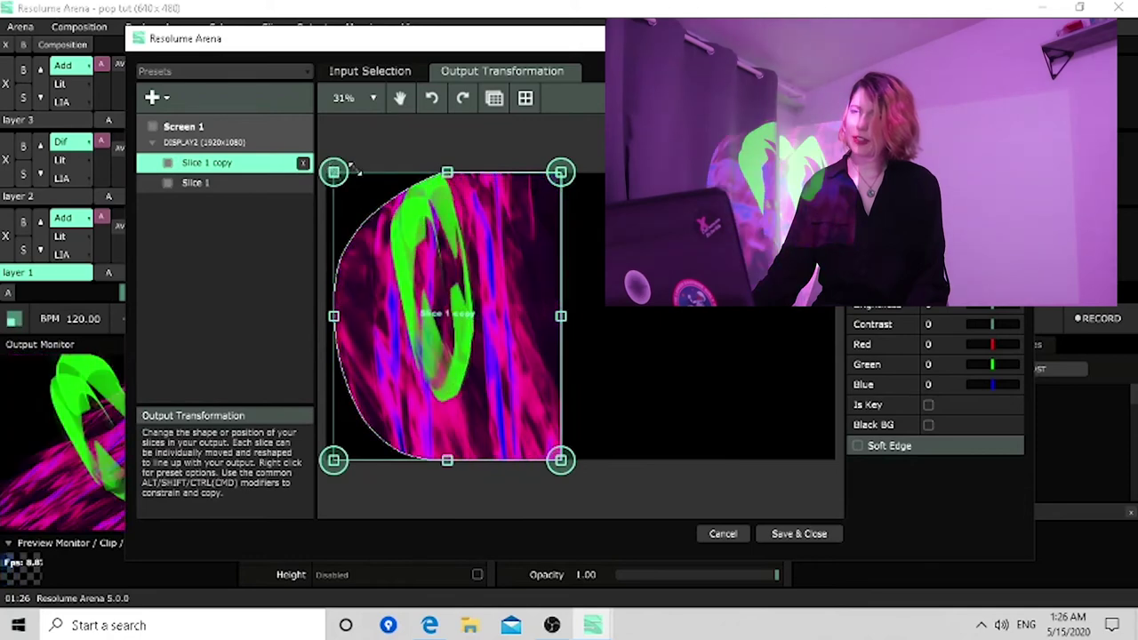
drag(503, 183, 780, 163)
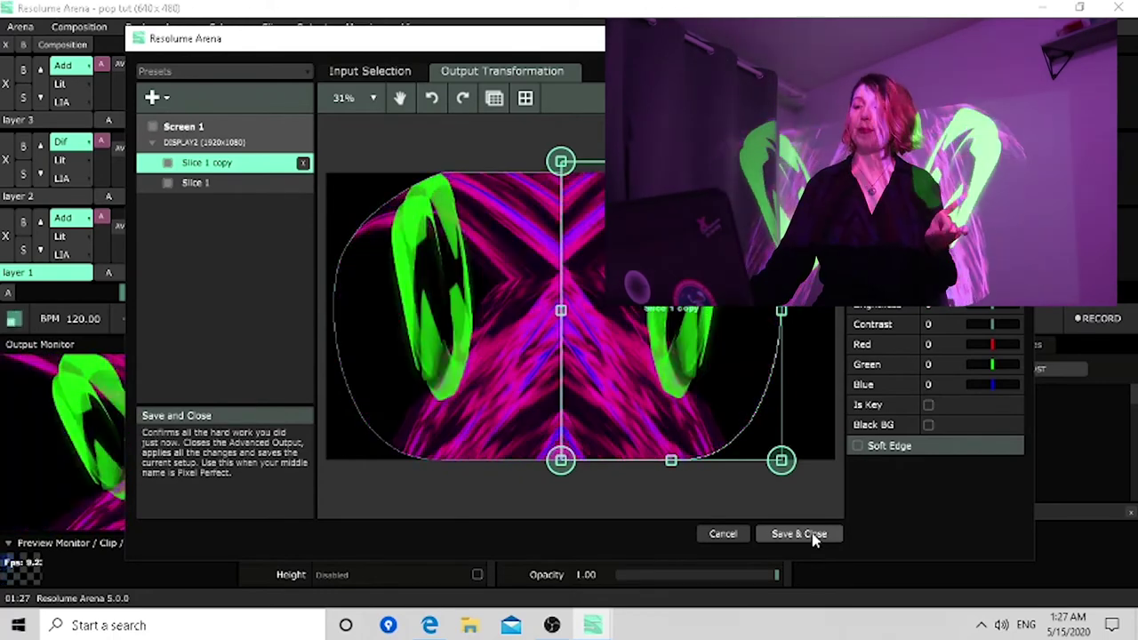
Save and close the Advanced Output layout, then show the Files browser.
click(814, 535)
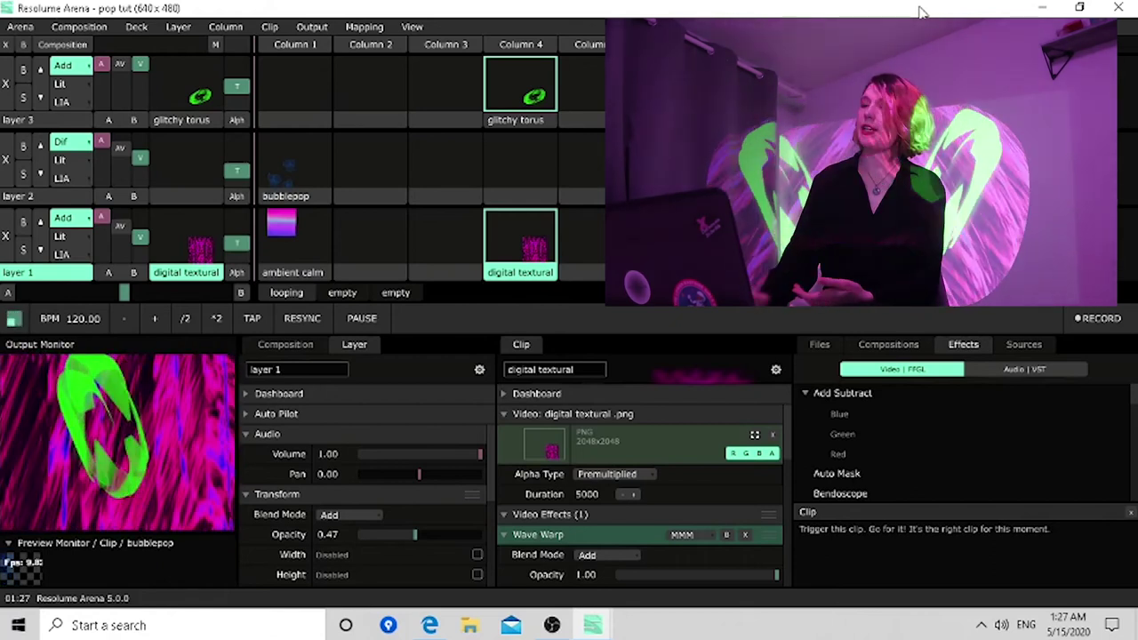
click(830, 349)
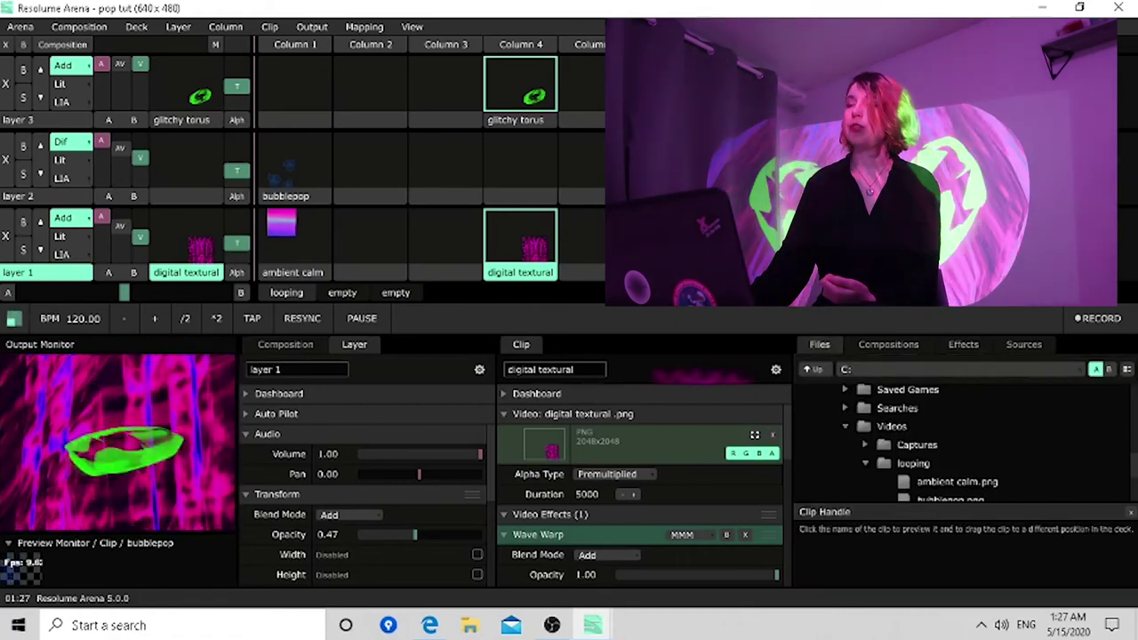
scroll(924, 458, down, 3)
scroll(924, 458, up, 3)
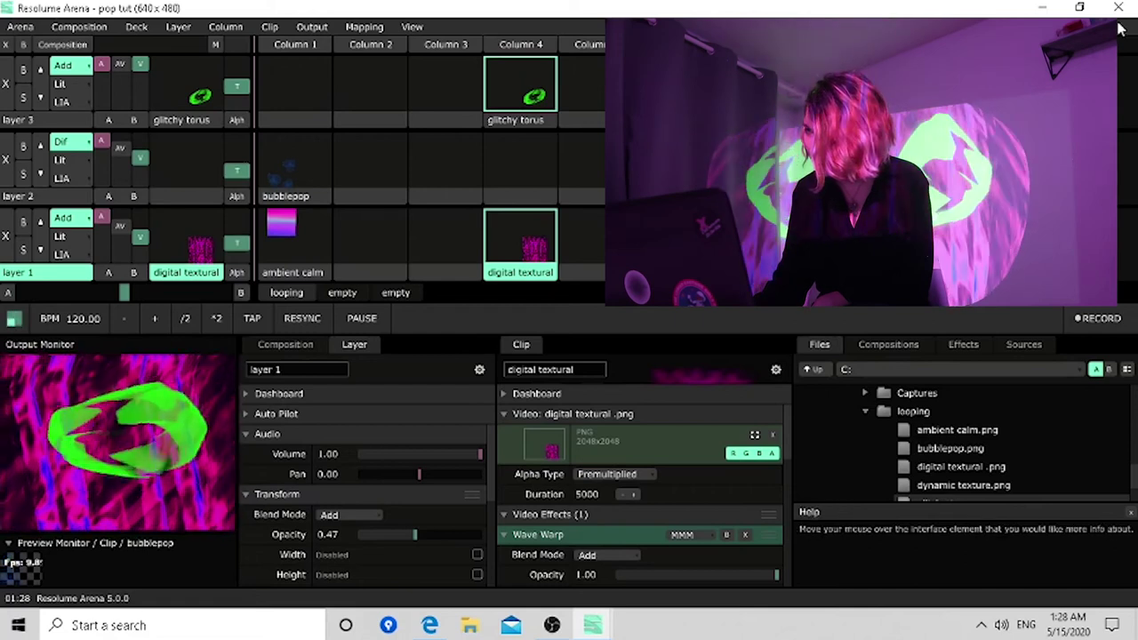
Minimize the Resolume Arena window to reveal the Windows desktop.
click(1042, 7)
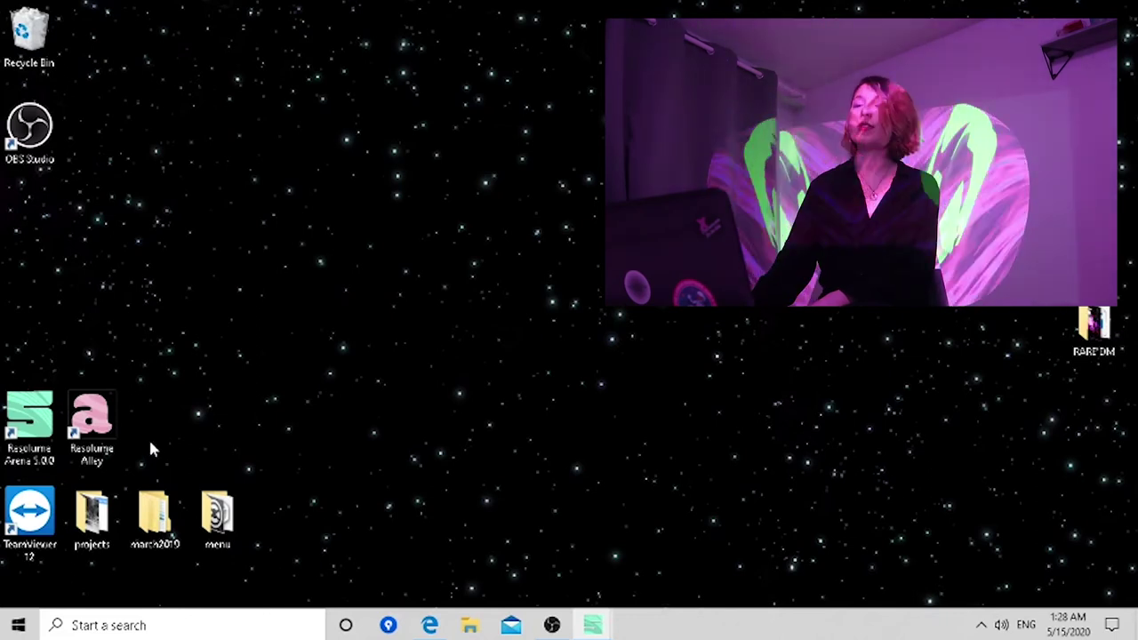
mouse_move(602, 629)
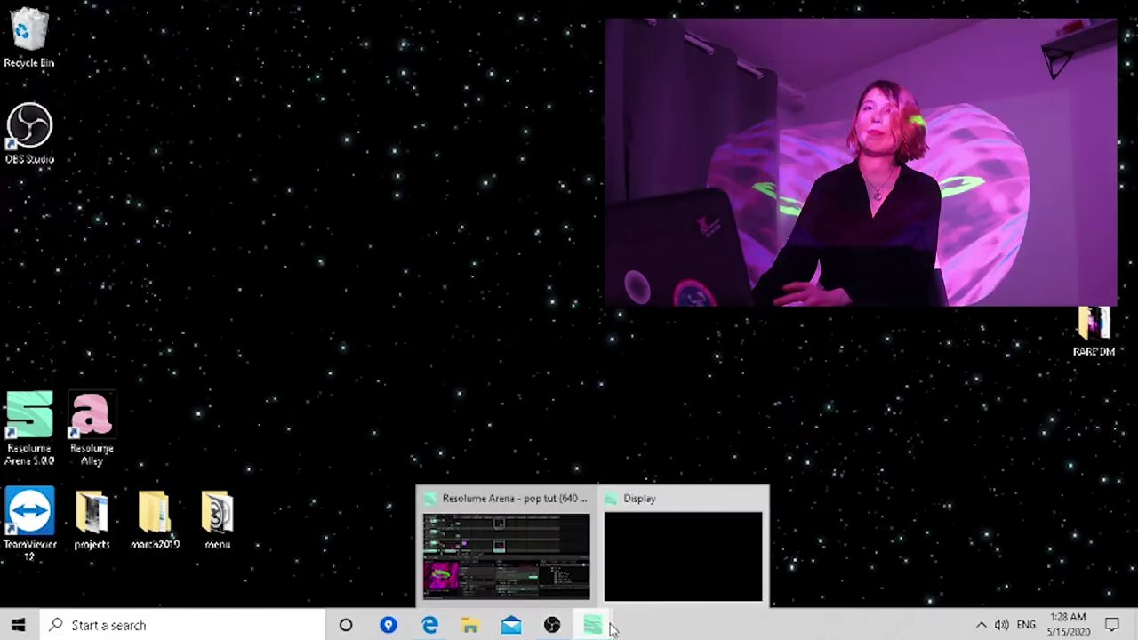
Restore the Resolume Arena window from its taskbar preview thumbnail.
click(533, 573)
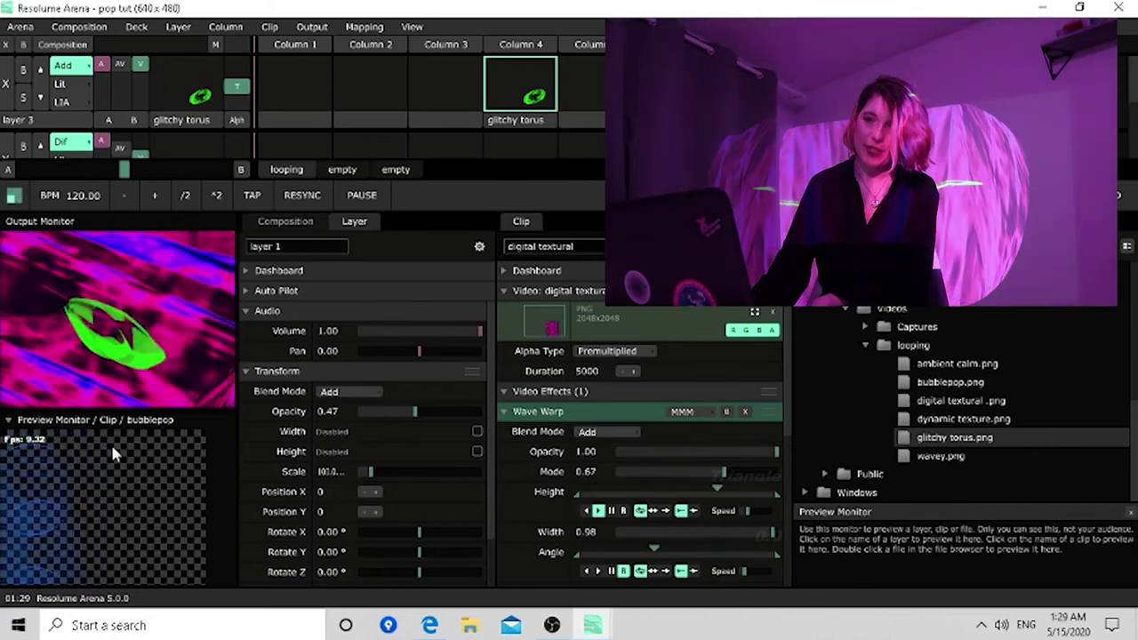
click(313, 27)
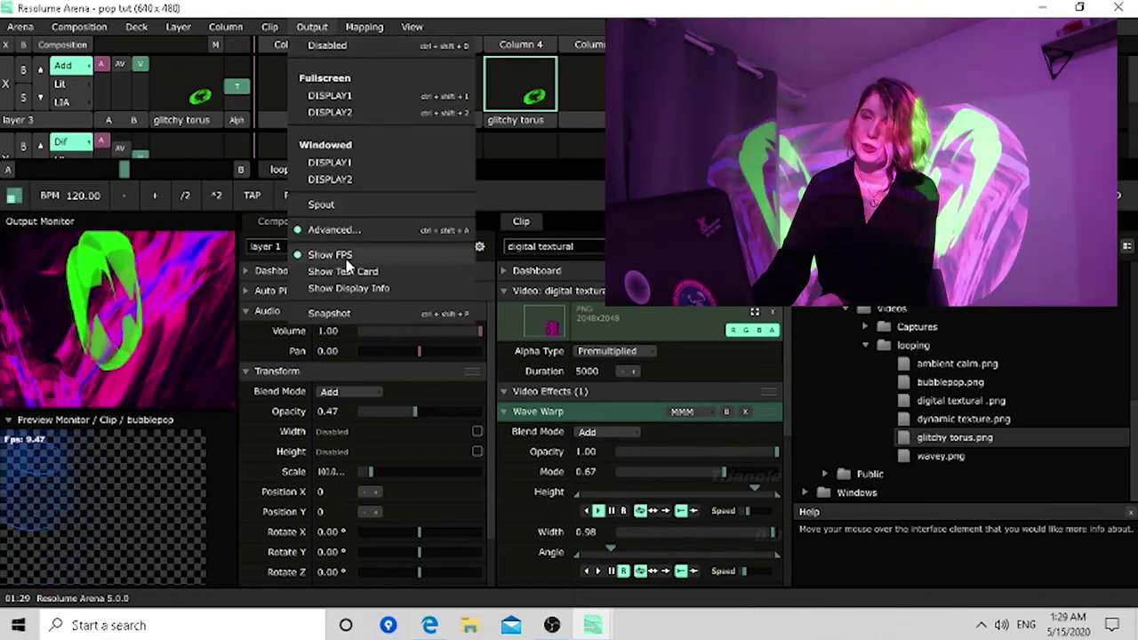
click(487, 10)
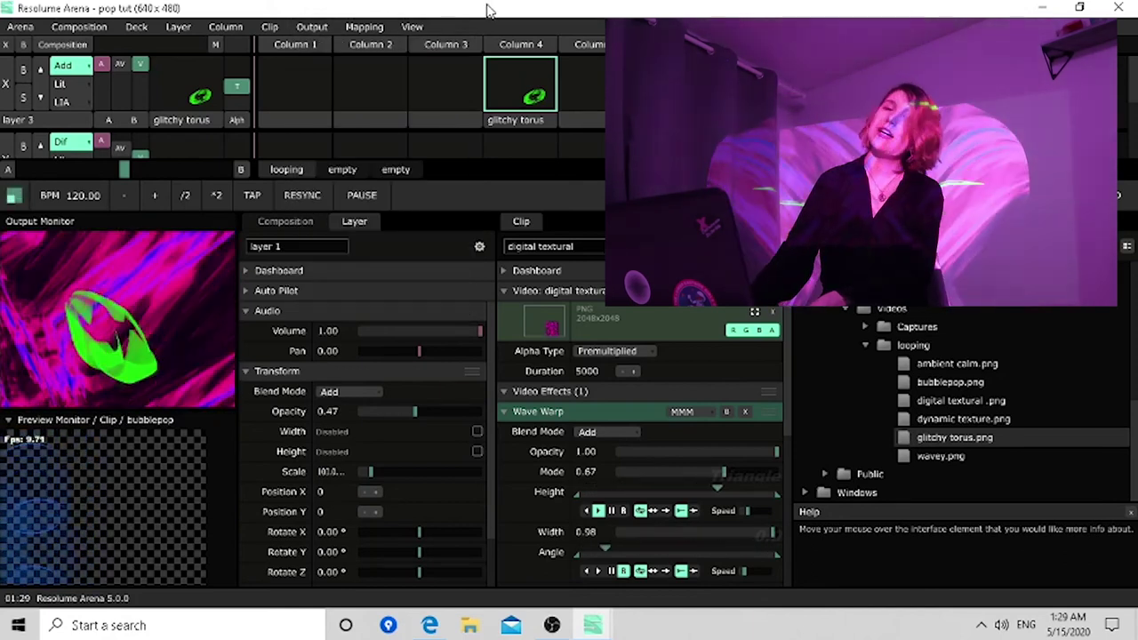
click(412, 26)
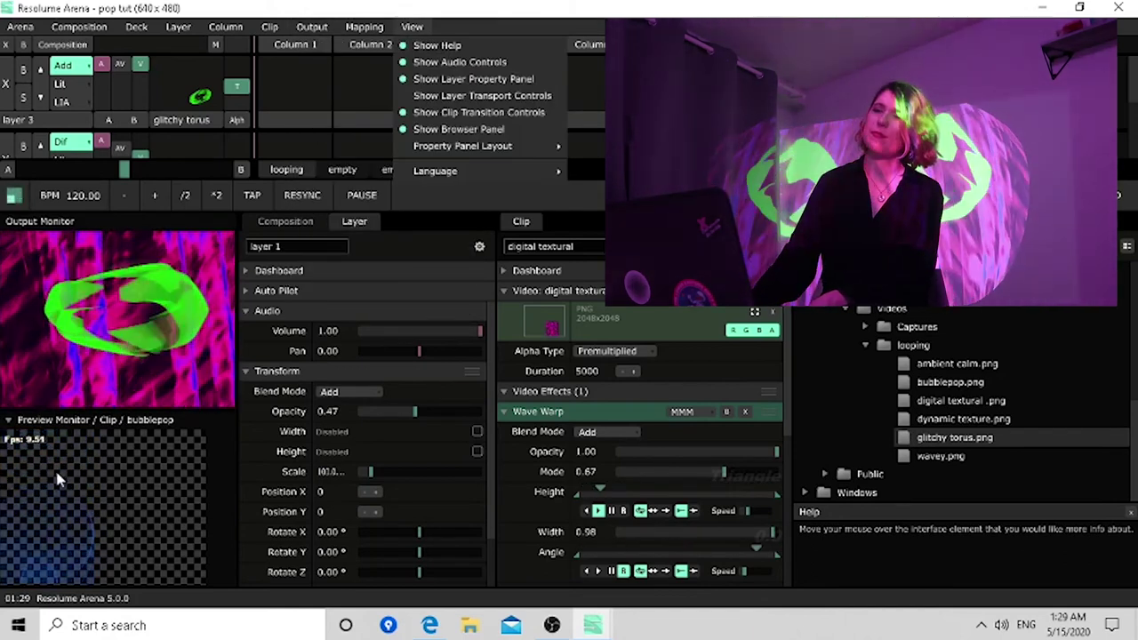
click(357, 9)
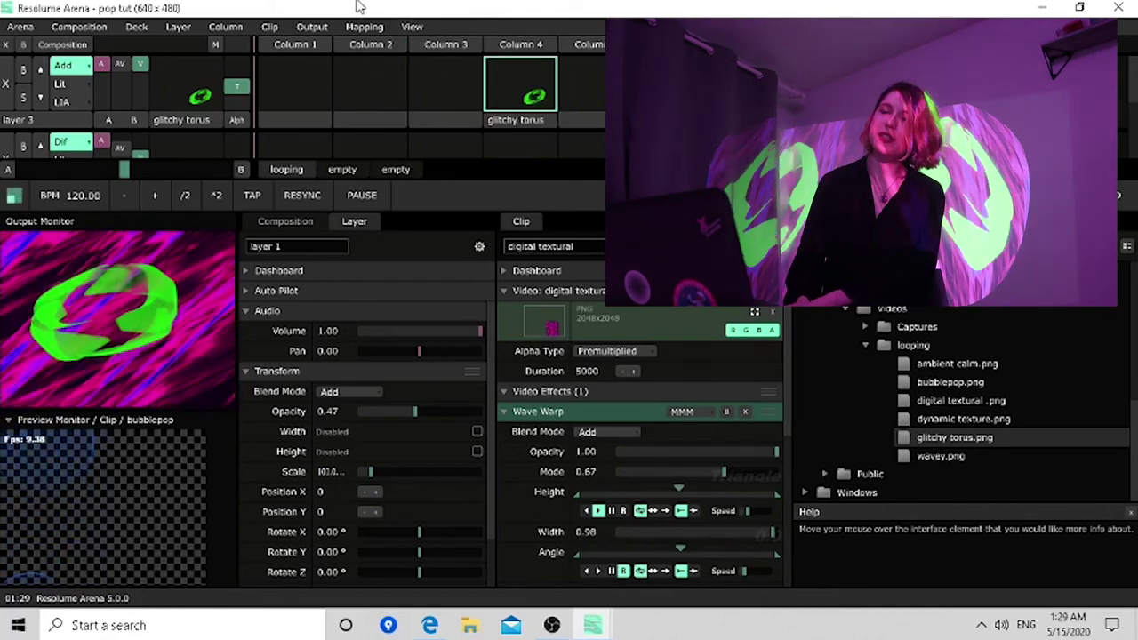